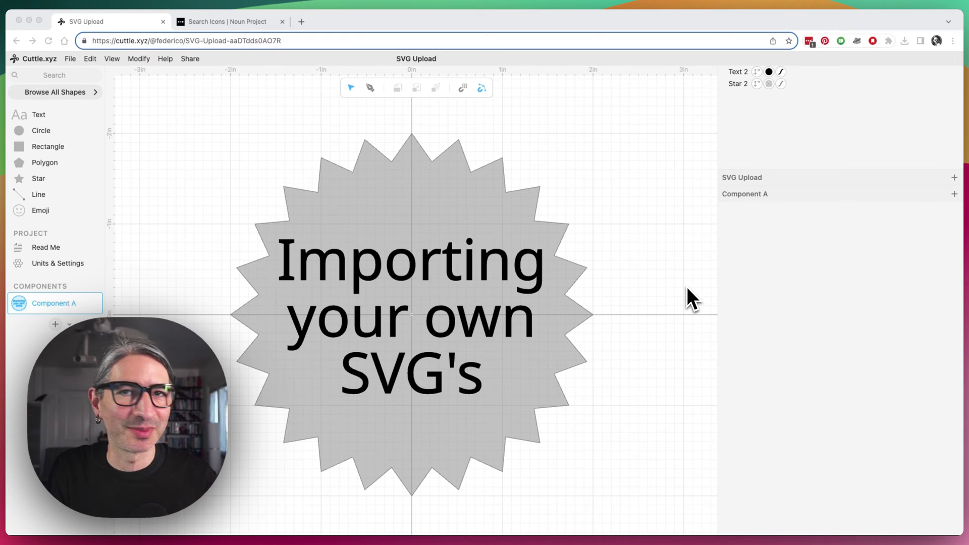
Step: Add a new blank component to the project
left_click(657, 267)
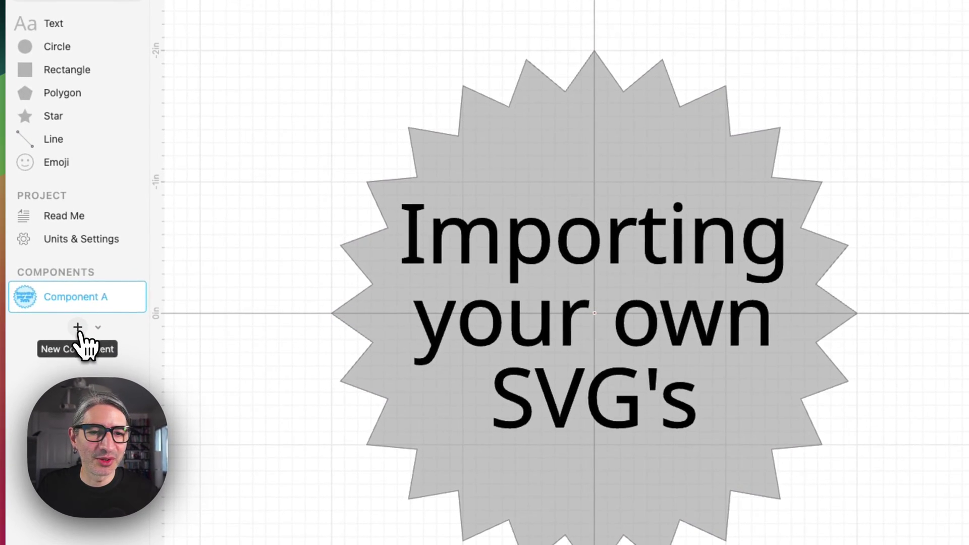
left_click(78, 328)
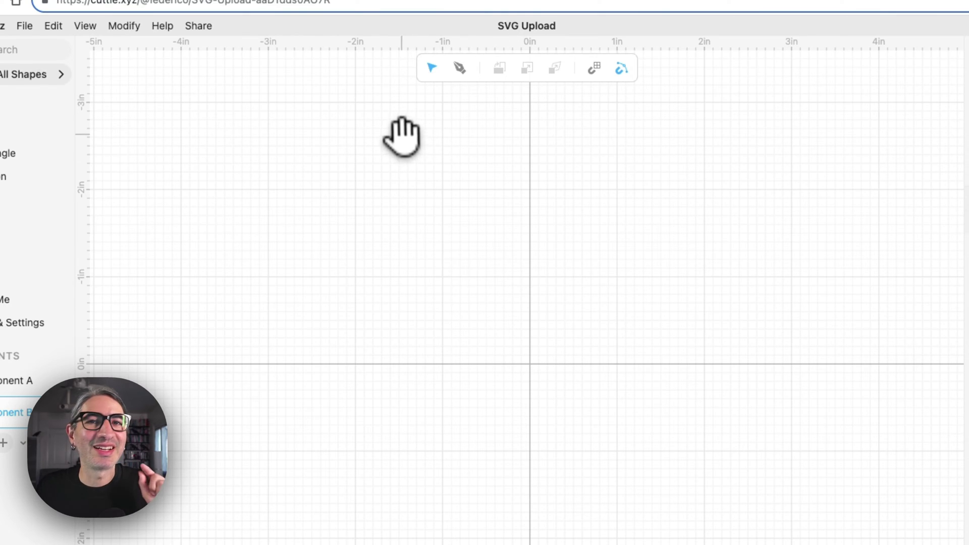
Step: Switch to the Noun Project, browse the "pumpkin" icon results and open the solid black pumpkin with the lobed outline and short curved stem
left_click(336, 32)
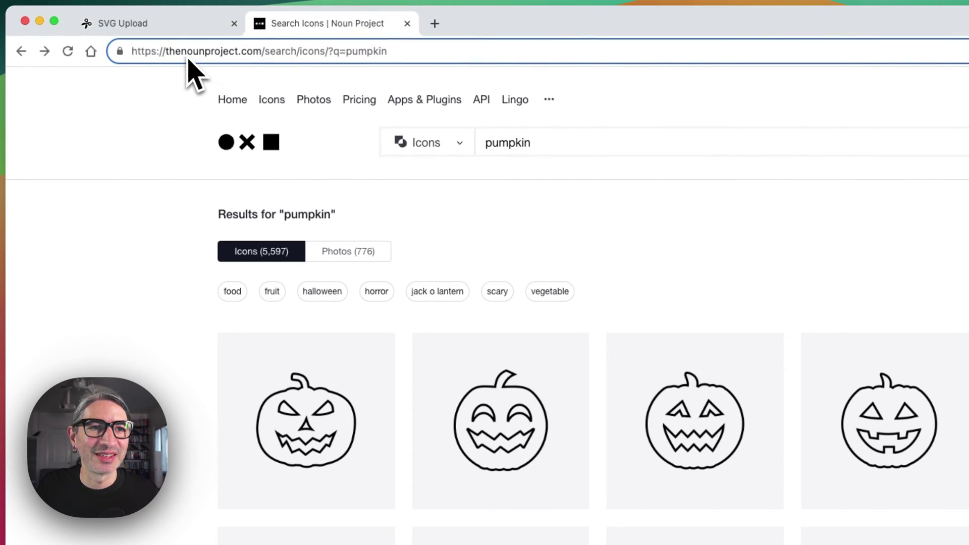
left_click(529, 144)
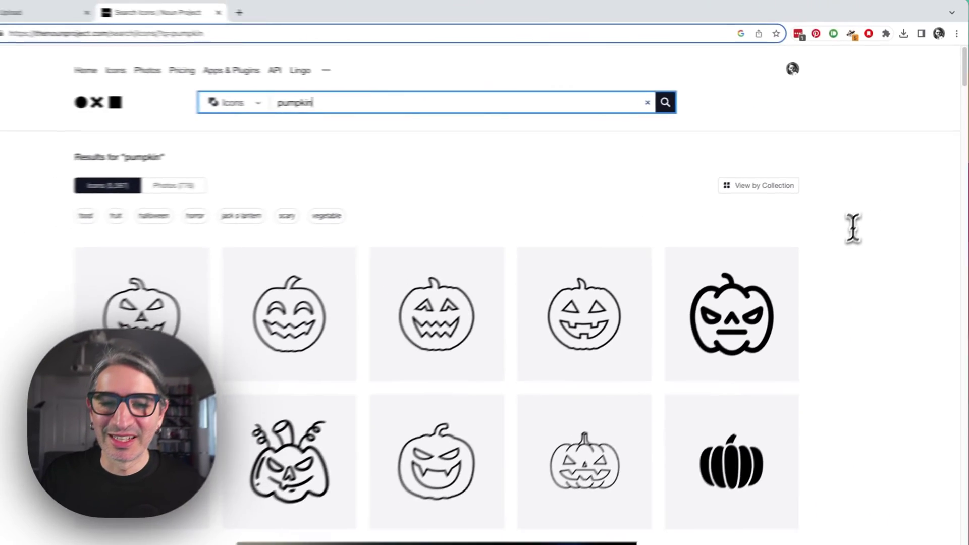
scroll(848, 237, "down", 10)
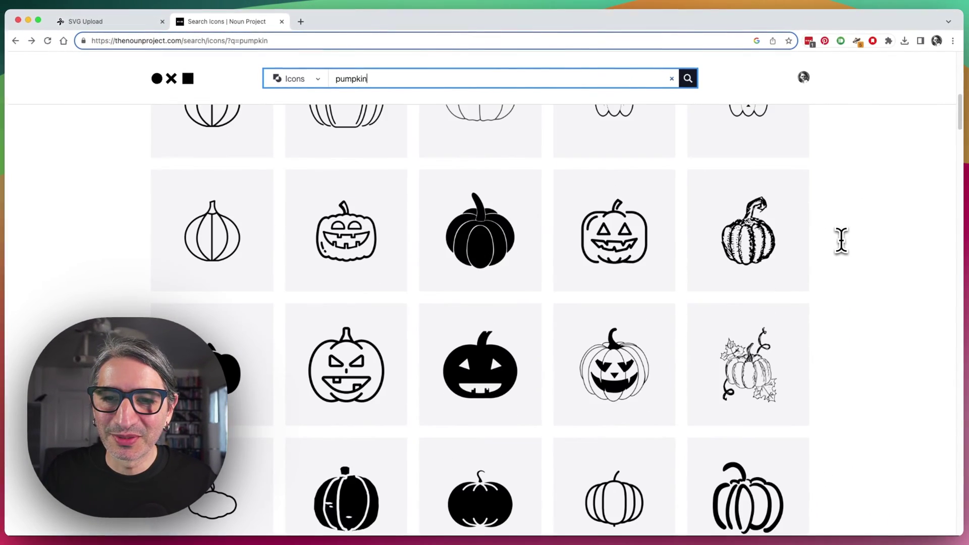
scroll(841, 240, "down", 10)
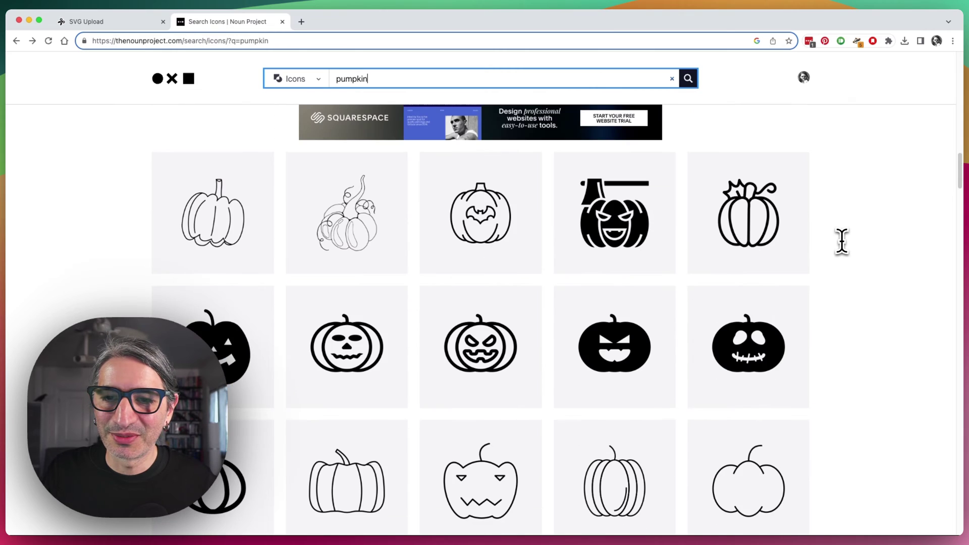
scroll(841, 241, "down", 10)
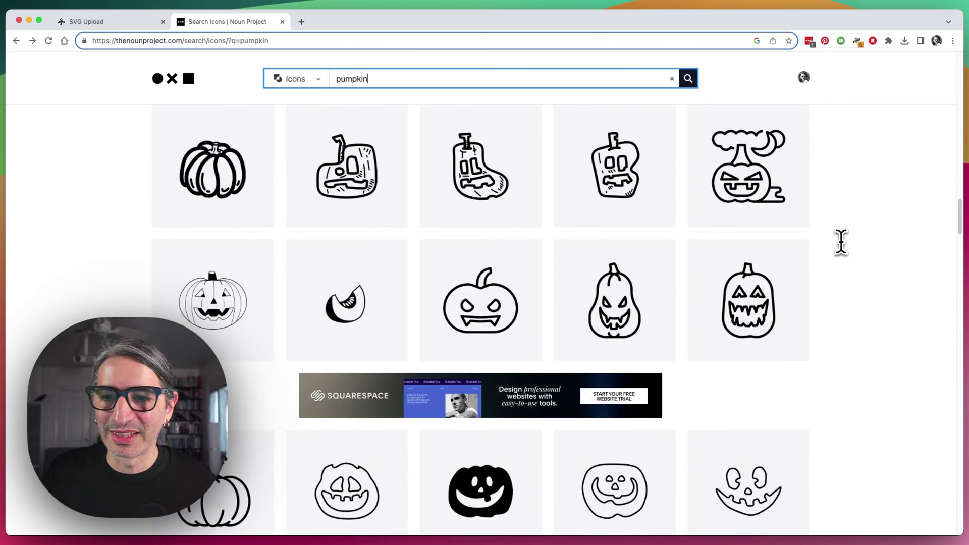
scroll(841, 243, "down", 10)
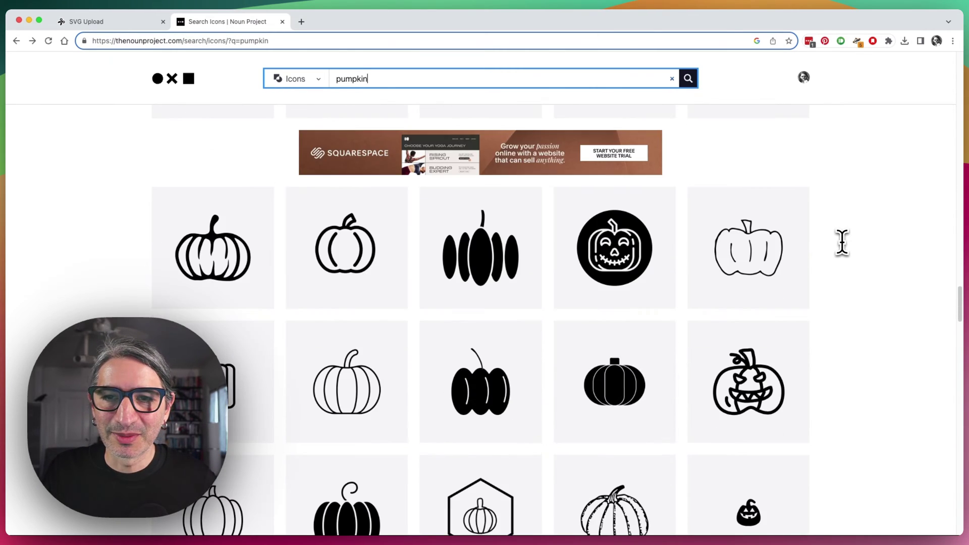
scroll(842, 241, "down", 10)
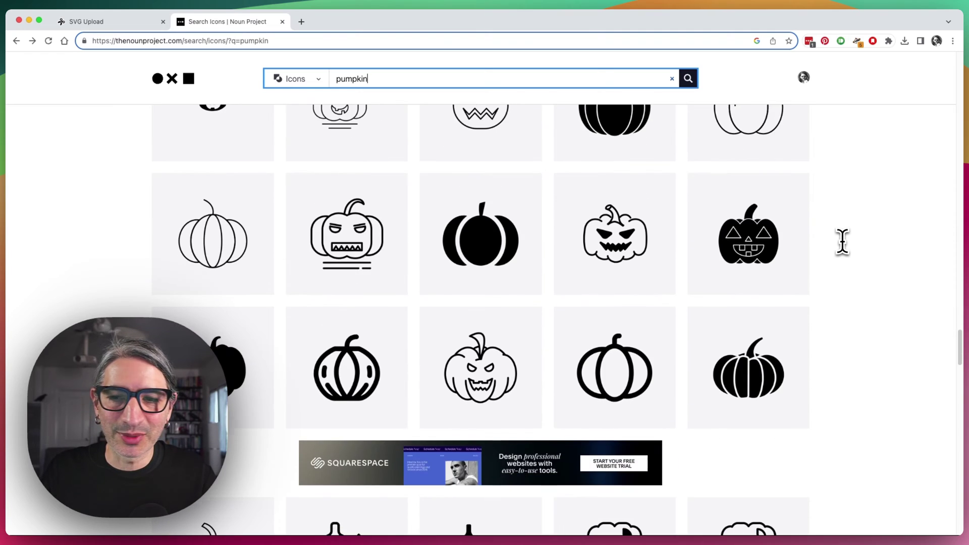
scroll(842, 241, "down", 10)
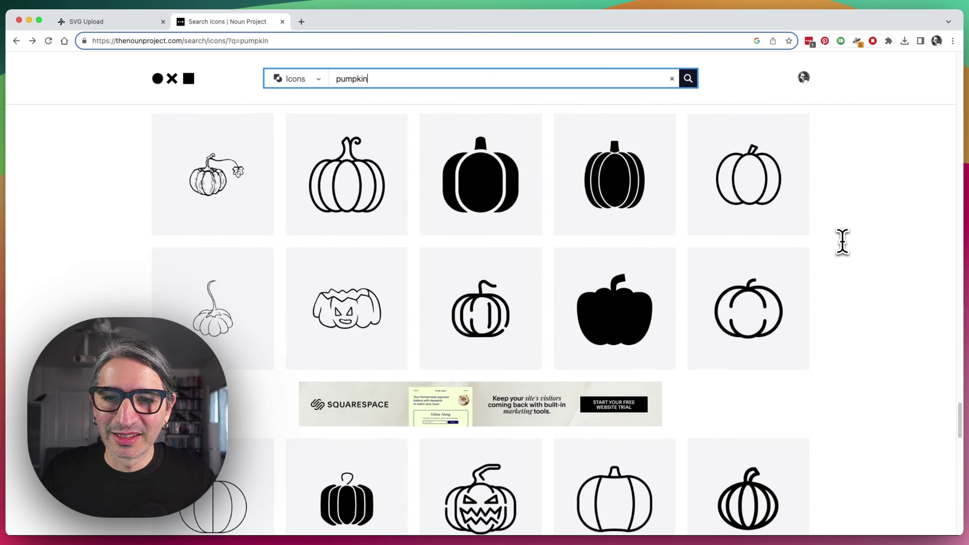
scroll(842, 241, "down", 2)
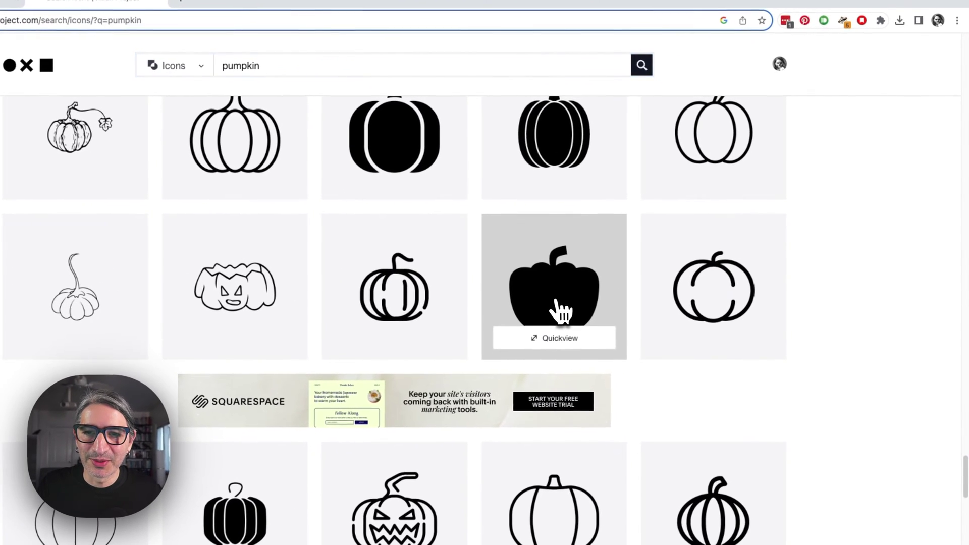
left_click(612, 276)
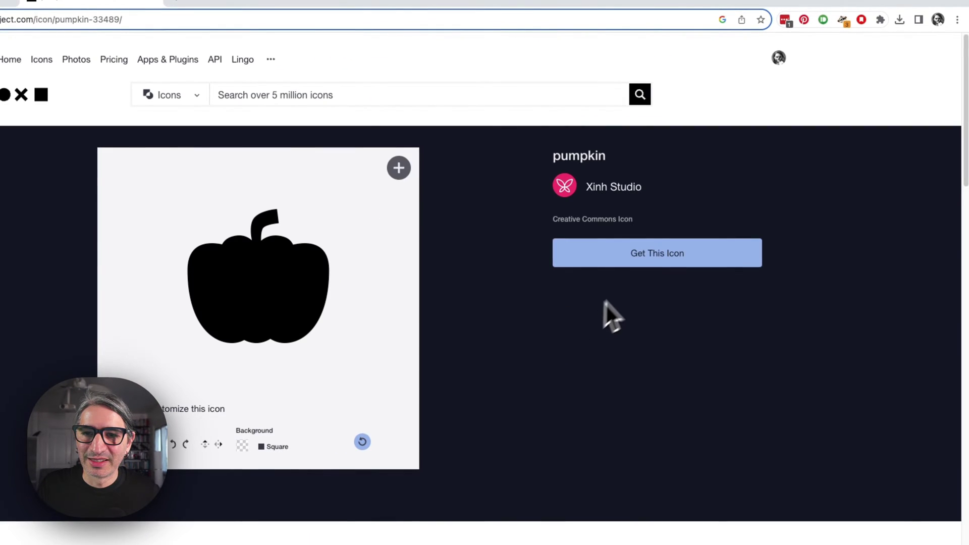
Step: Get the pumpkin icon with the free Basic Download option and download it as an SVG
left_click(643, 262)
left_click(812, 340)
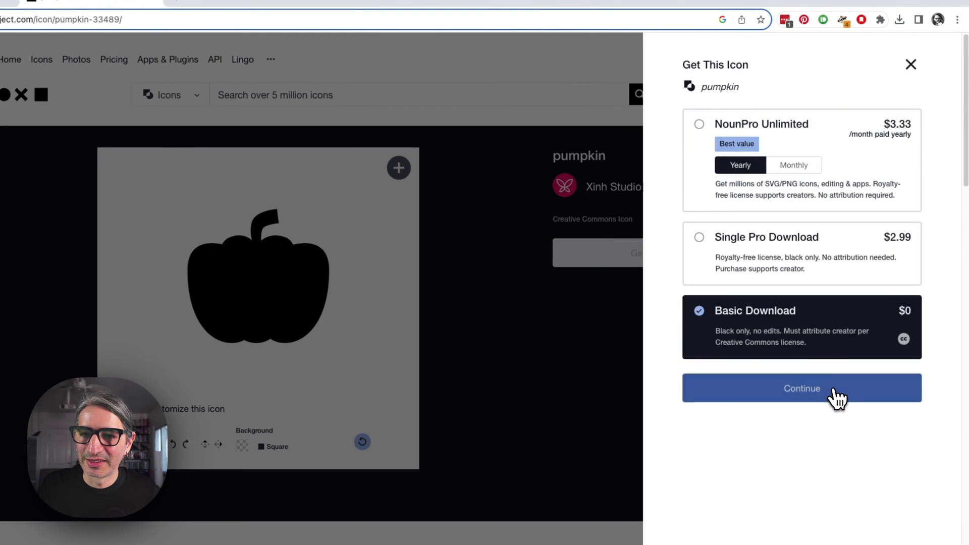
left_click(836, 399)
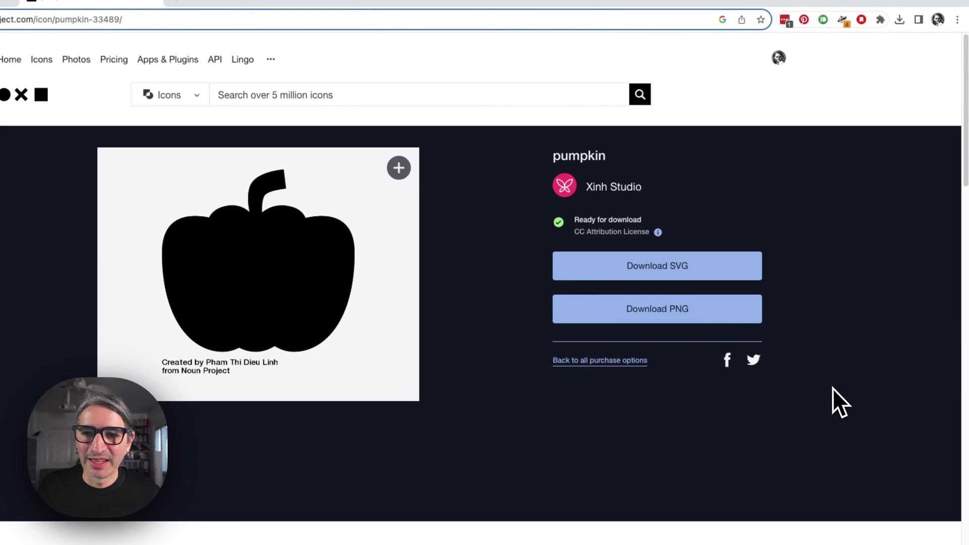
left_click(677, 273)
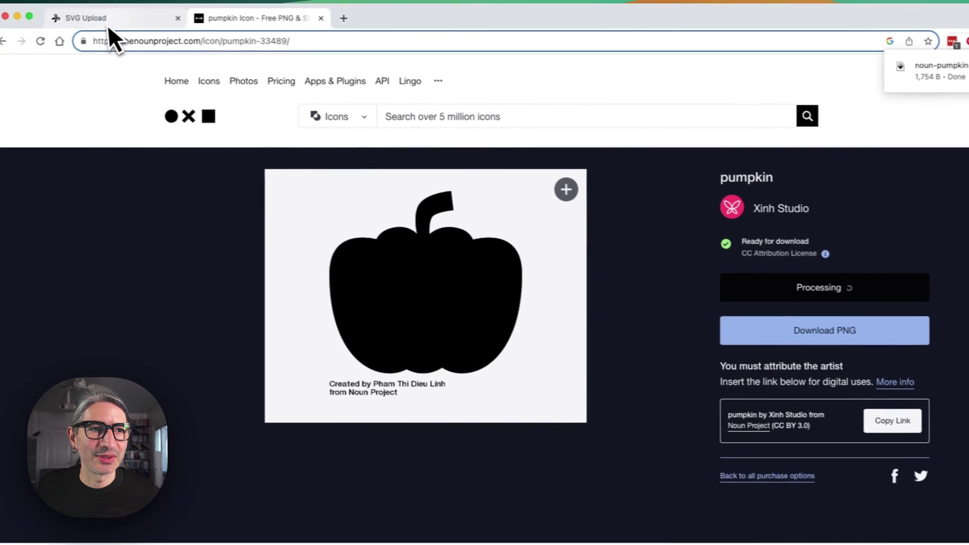
Step: Switch back to Cuttle and import "noun-pumpkin-33489 (4).svg" from Downloads into the new component
left_click(125, 25)
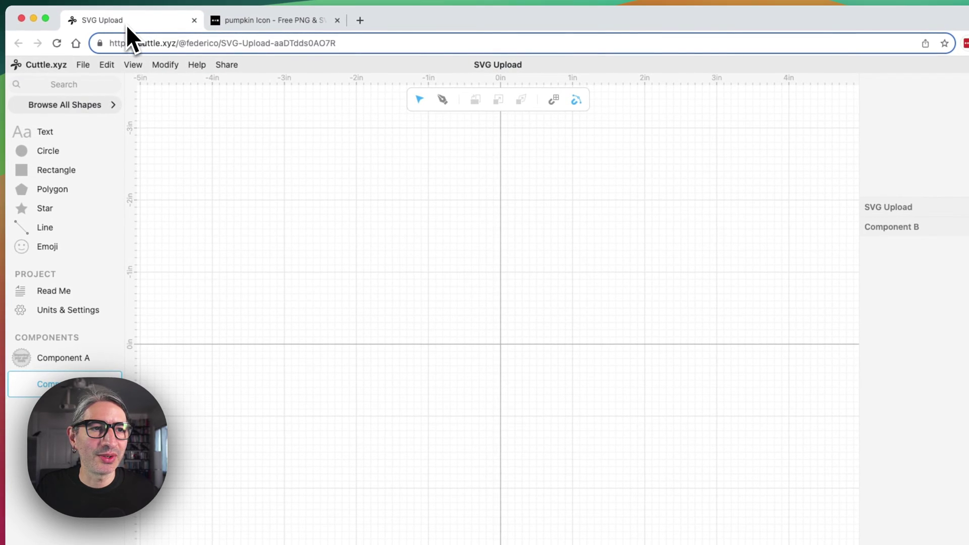
left_click(84, 66)
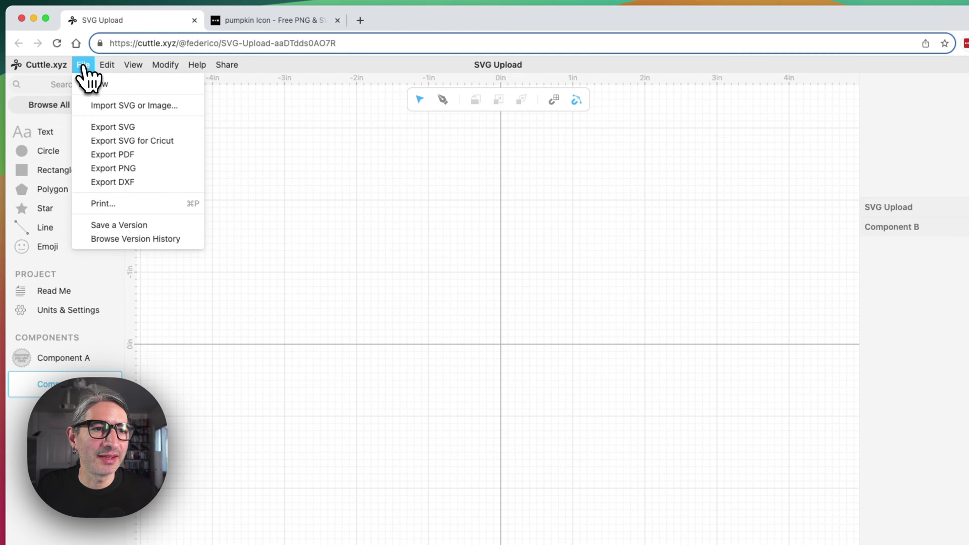
left_click(131, 107)
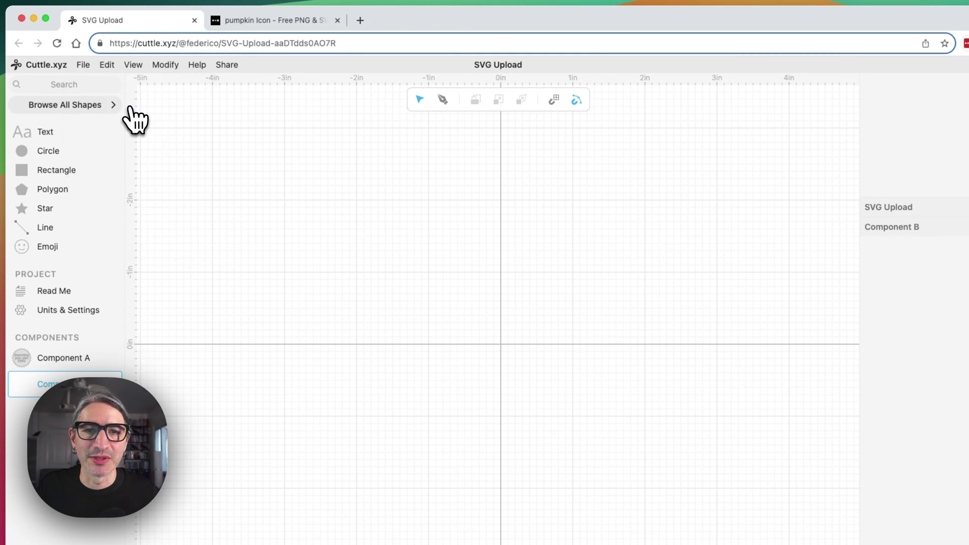
left_click(328, 155)
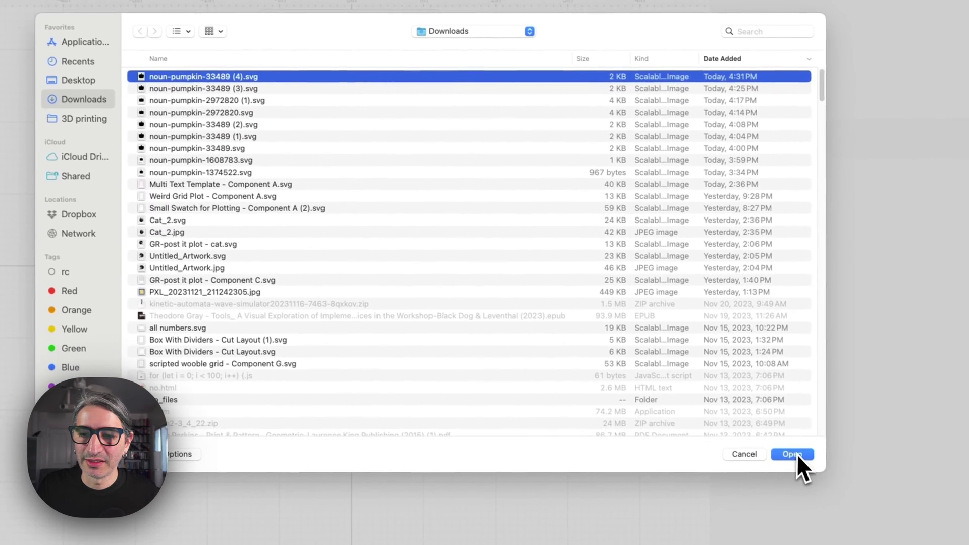
left_click(942, 532)
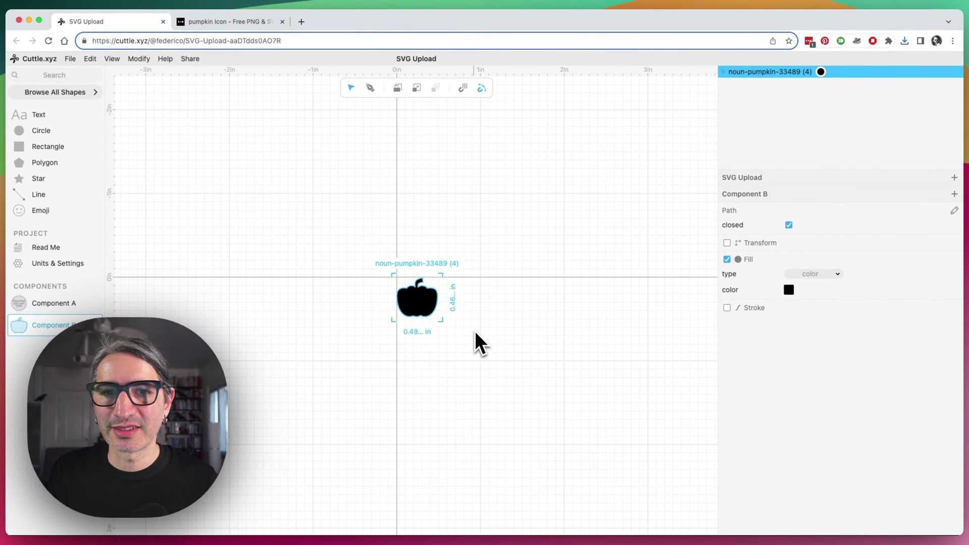
Step: Enlarge the imported pumpkin to about 1.6 in wide and move its centre to about the canvas origin
scroll(410, 343, "up", 5)
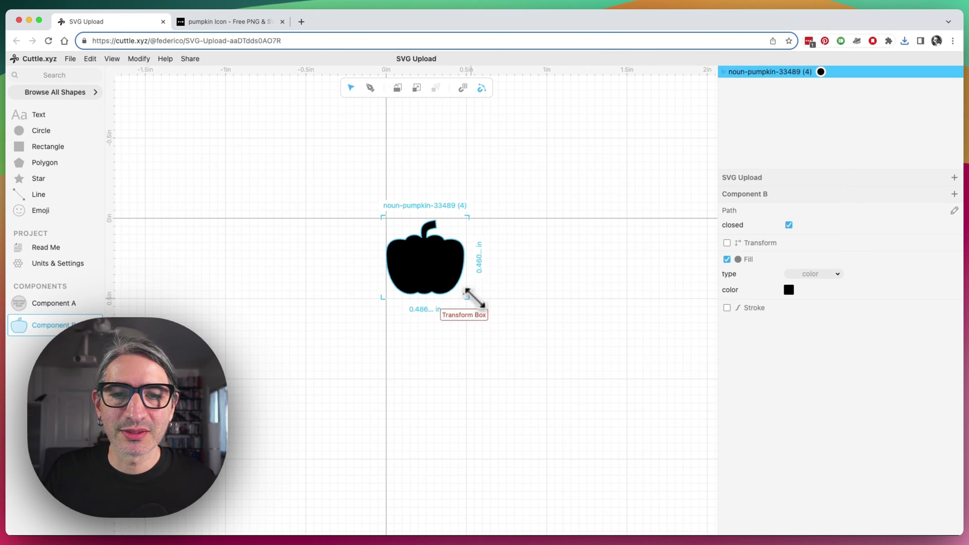
left_click_drag(475, 299, 684, 463)
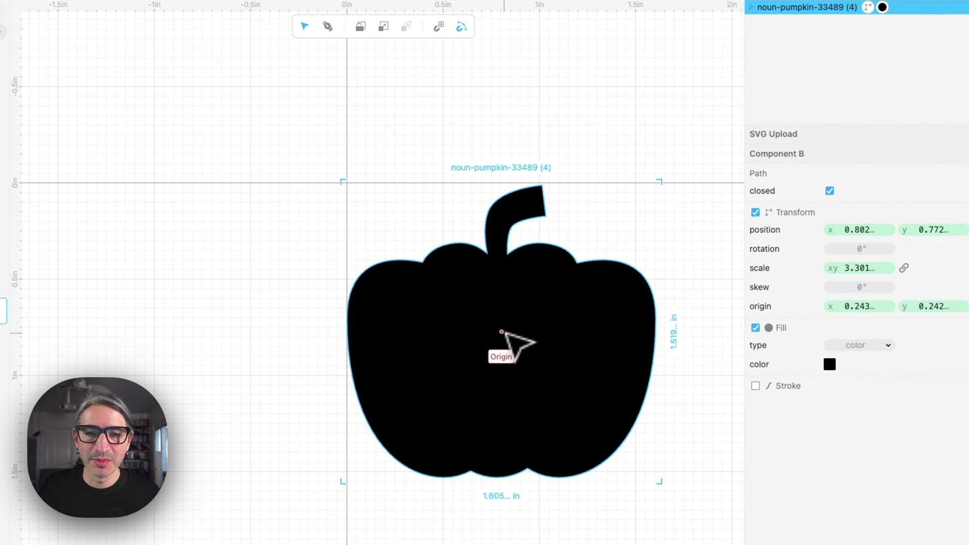
left_click_drag(502, 339, 349, 179)
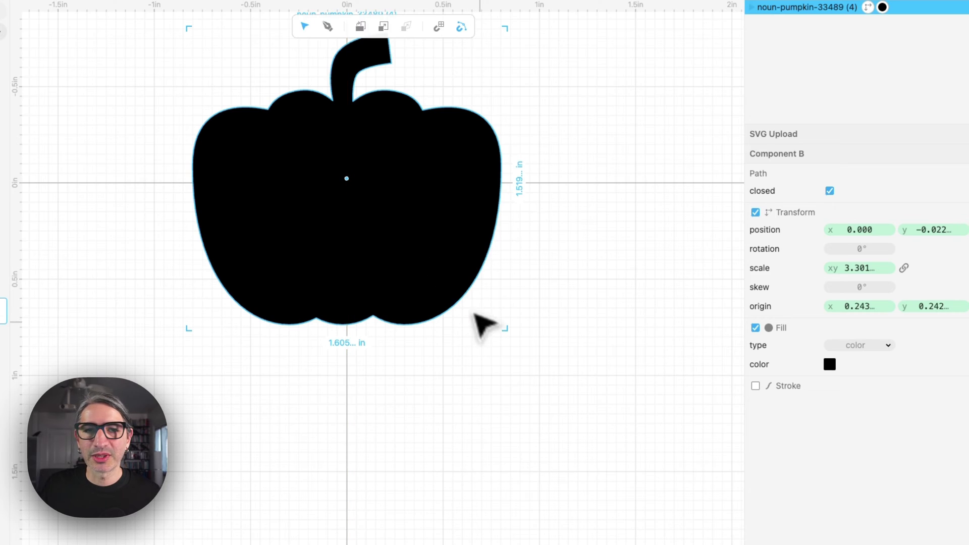
Step: Set the pumpkin's width to 3 in, keeping its proportions
left_click(349, 343)
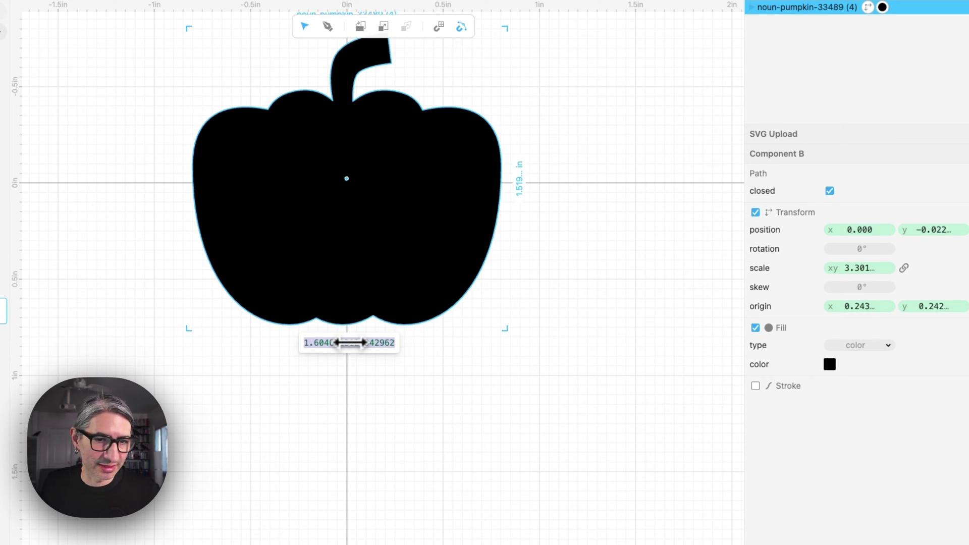
type("3")
key("Return")
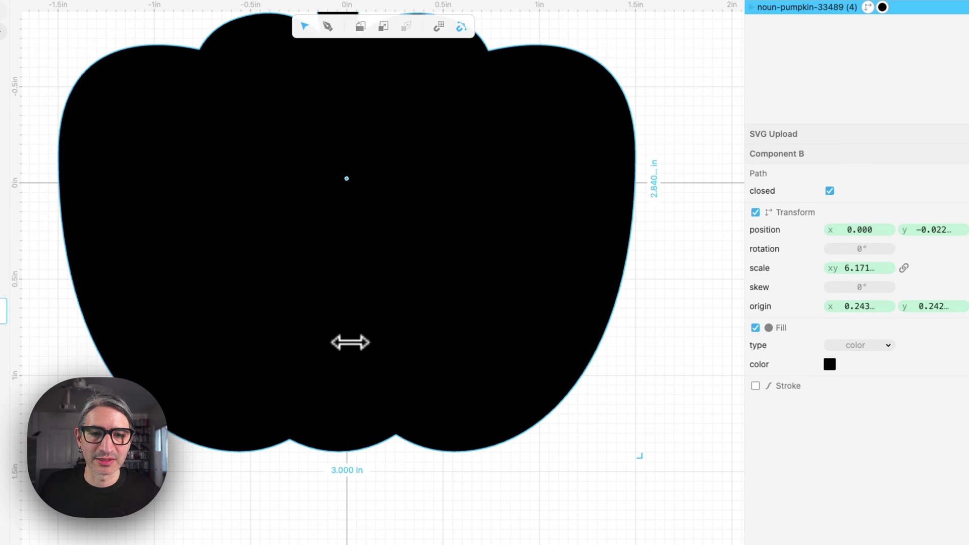
scroll(374, 338, "down", 5)
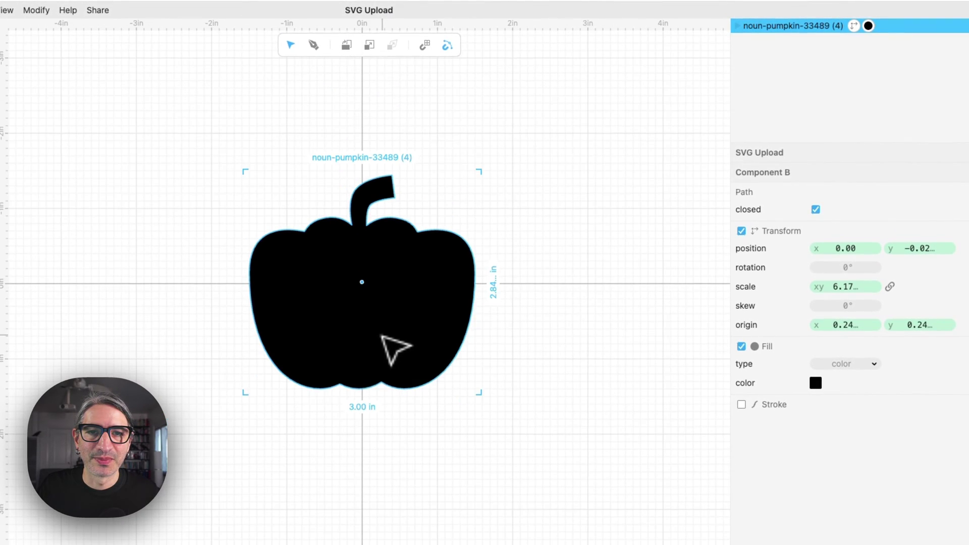
left_click_drag(413, 343, 404, 333)
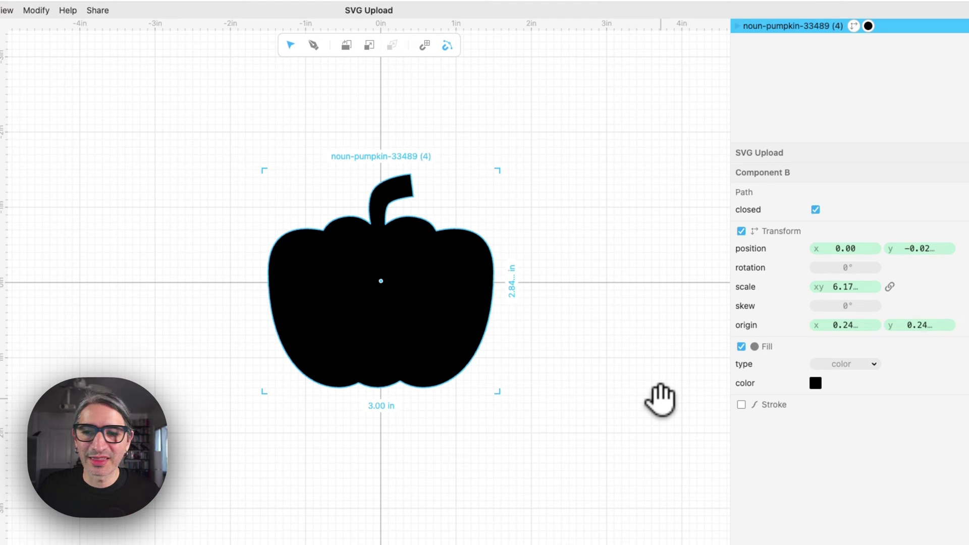
Step: Remove the pumpkin's fill and give it a black hairline stroke instead
left_click(742, 347)
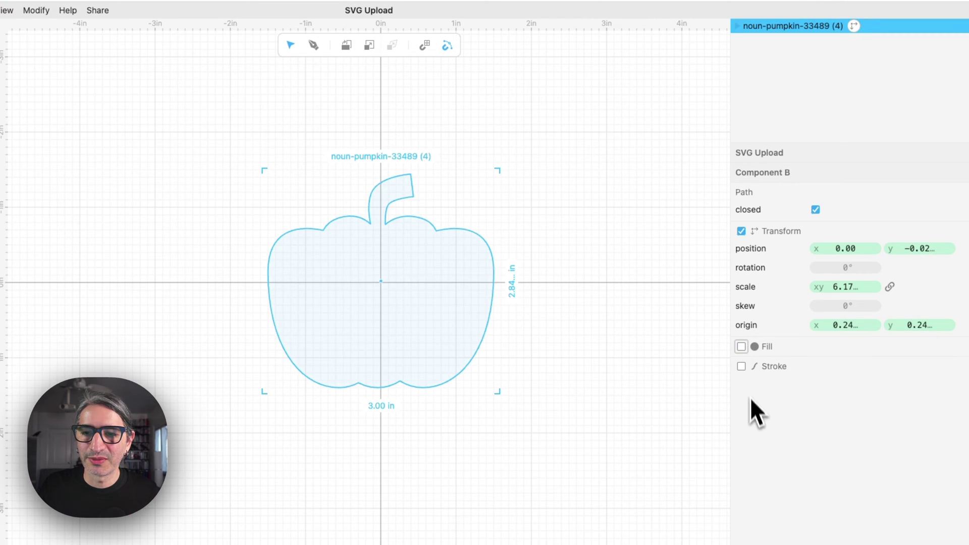
left_click(742, 367)
left_click(612, 390)
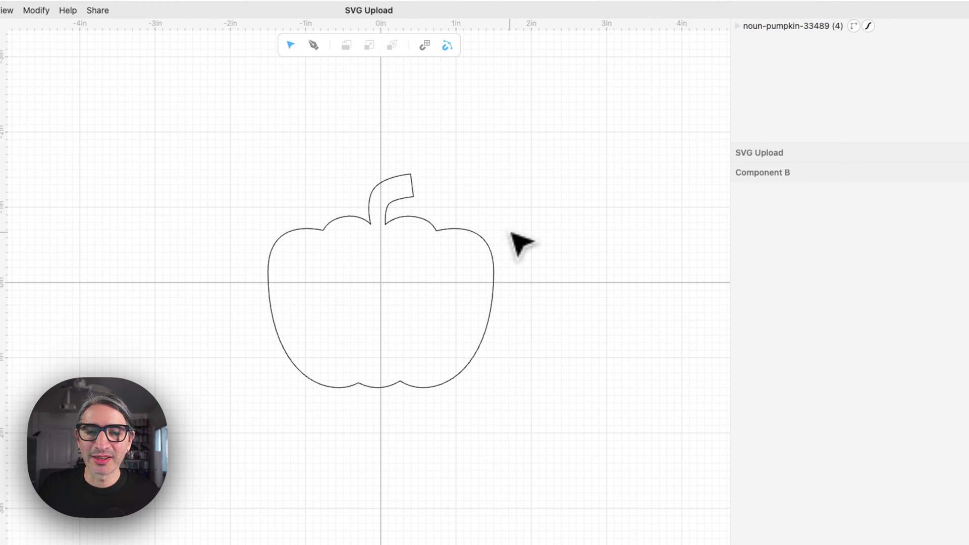
left_click(492, 249)
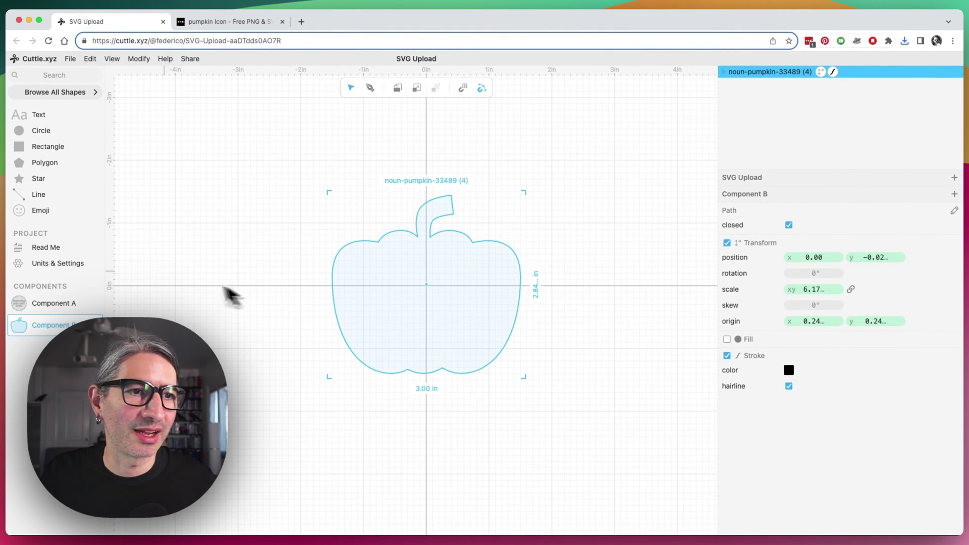
Step: Add a circle over the pumpkin's stem and shrink it to about 0.13 in across as a hanging hole
left_click_drag(23, 148, 502, 227)
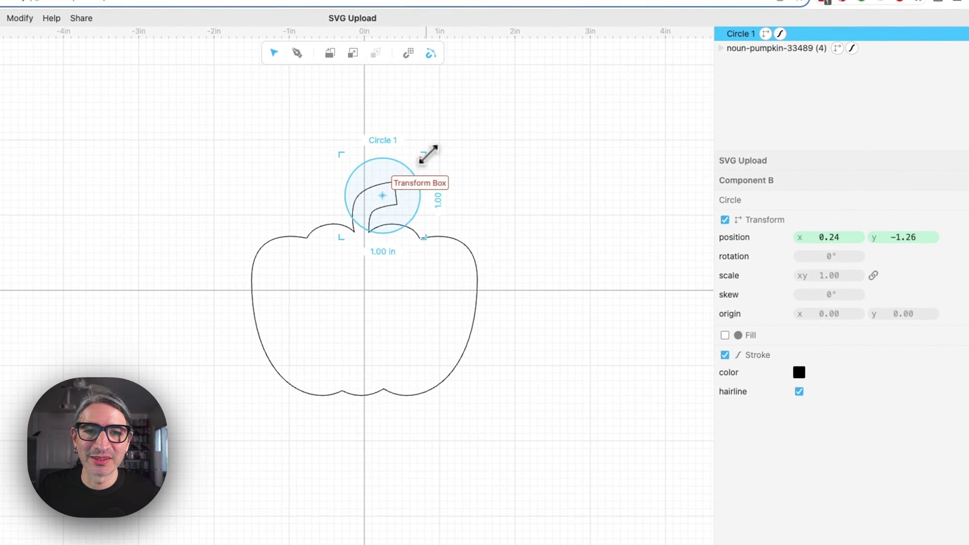
left_click_drag(427, 152, 386, 194)
left_click(421, 202)
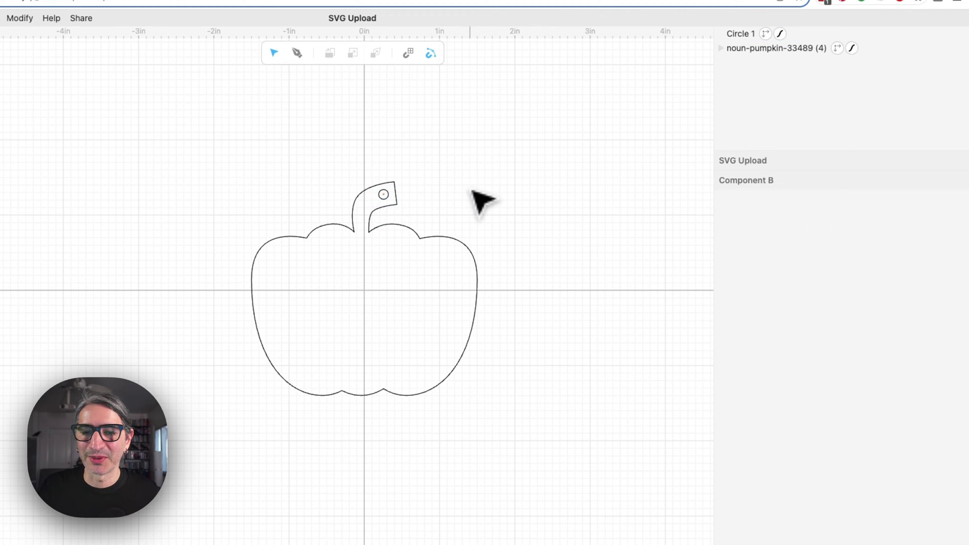
Step: Change the stroke color of the small circle in the stem to red
left_click(385, 203)
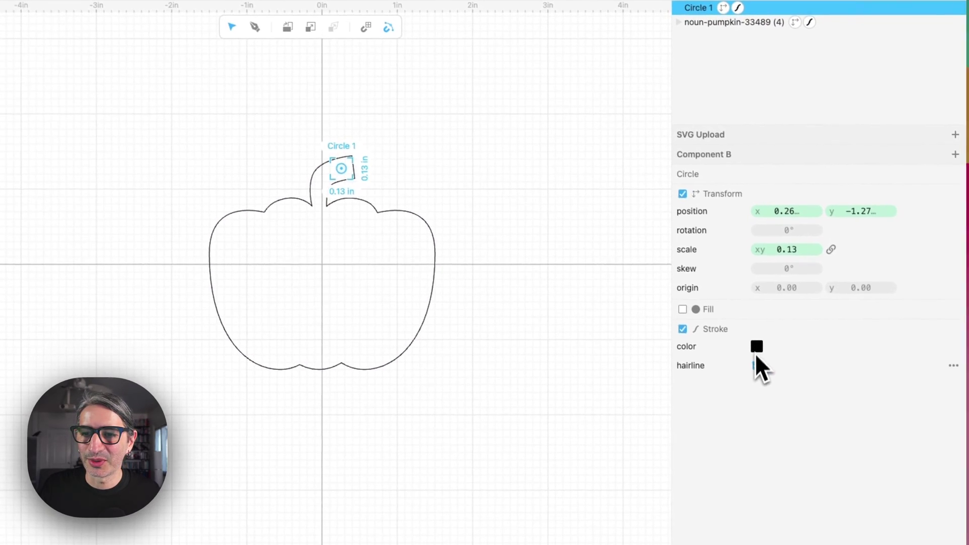
left_click(780, 360)
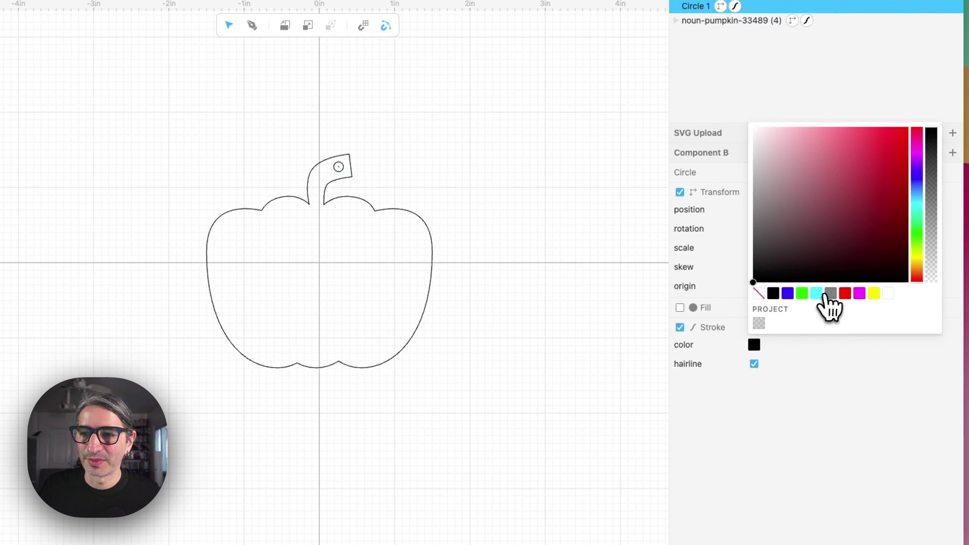
left_click(846, 293)
left_click(518, 298)
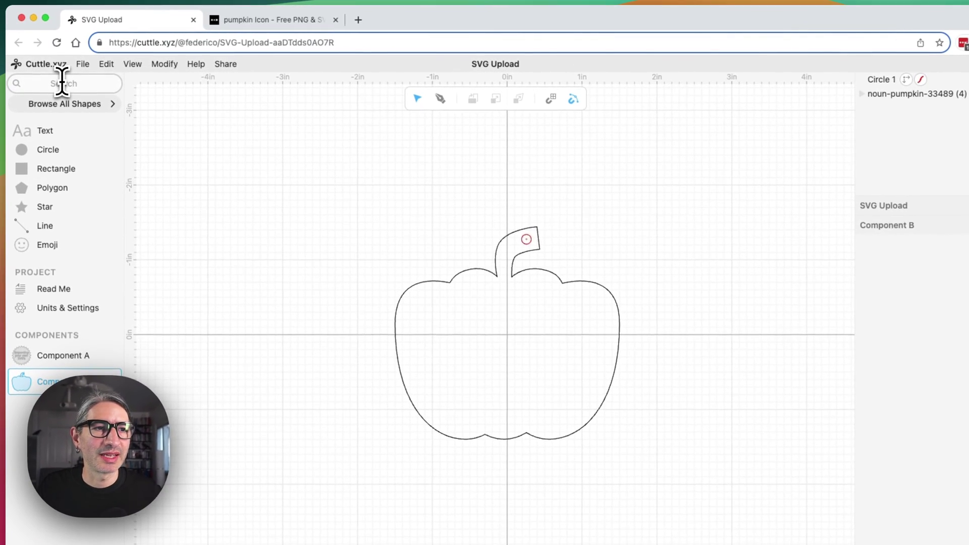
Step: Find the Basic text shape in the shape library, add it over the pumpkin and snap it to the origin
left_click(61, 84)
type("tex")
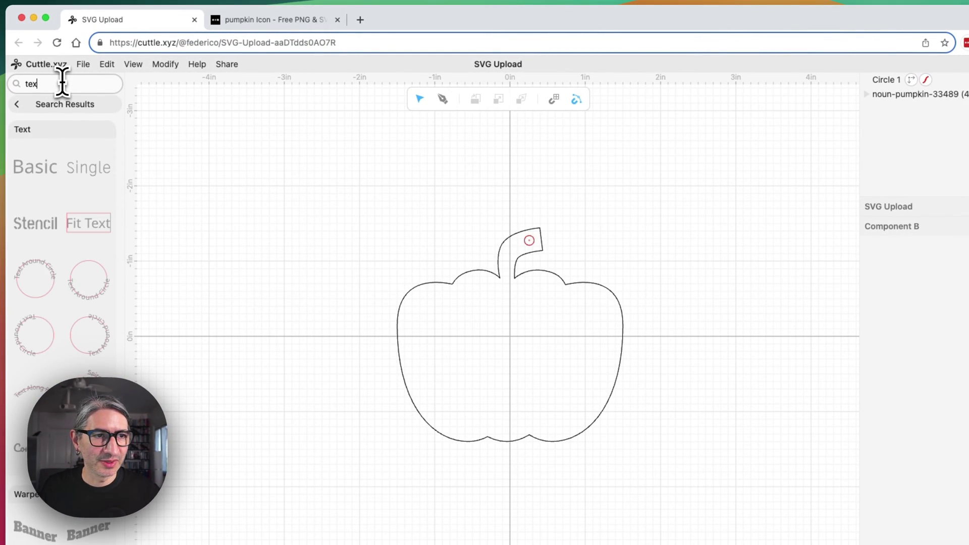
left_click_drag(31, 173, 436, 340)
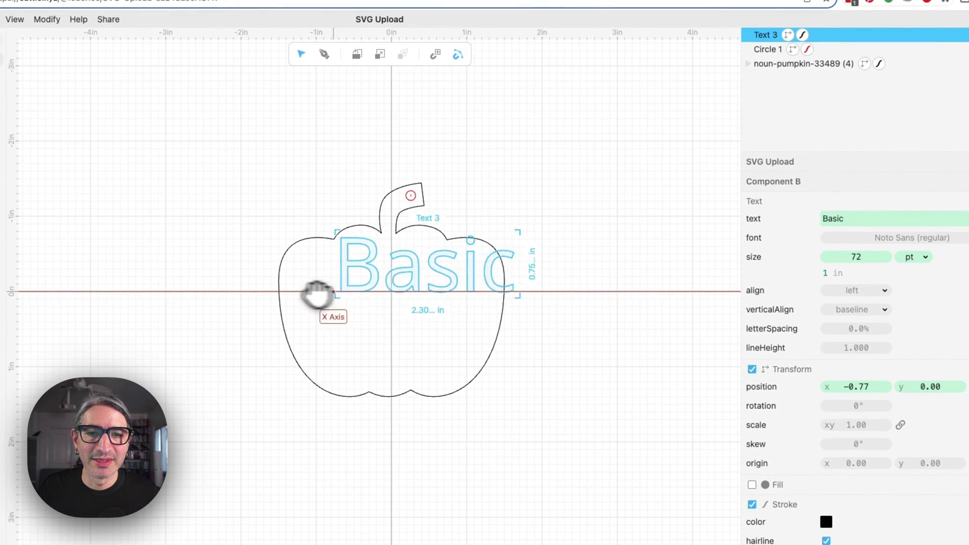
left_click_drag(317, 294, 417, 295)
Step: Set the text's horizontal alignment to center and its vertical alignment to middle
left_click(853, 291)
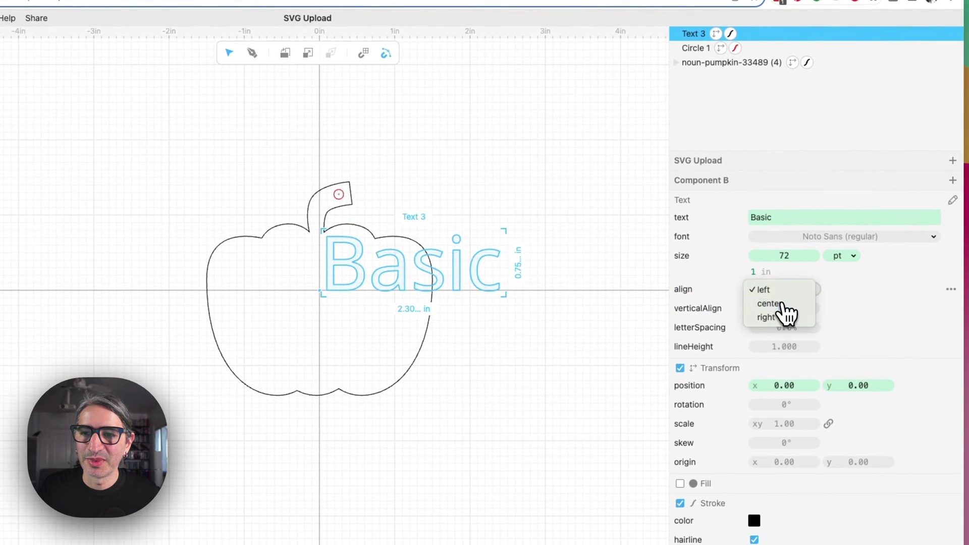
left_click(771, 303)
left_click(786, 309)
left_click(779, 295)
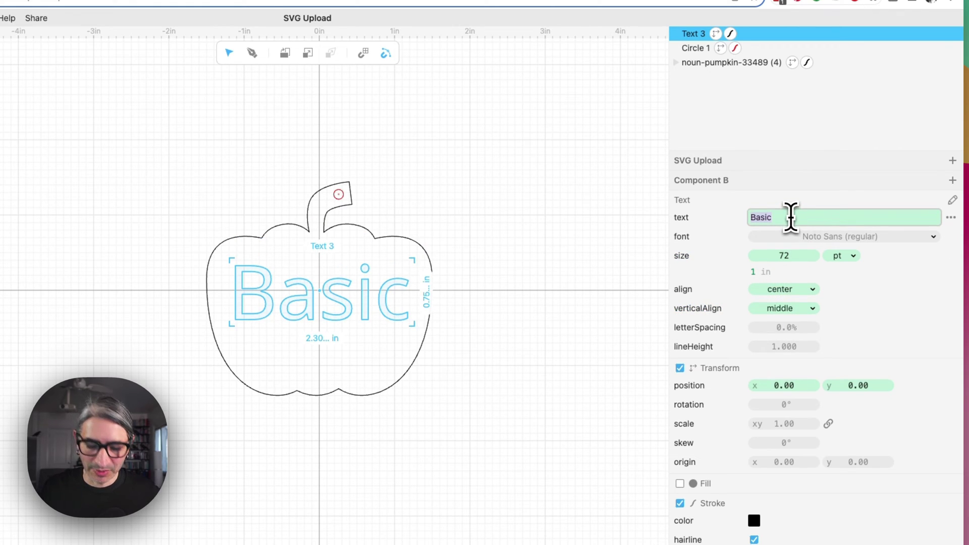
Step: Replace the placeholder text with "Happy" and "Thanksgiving" on two lines
type("Happy")
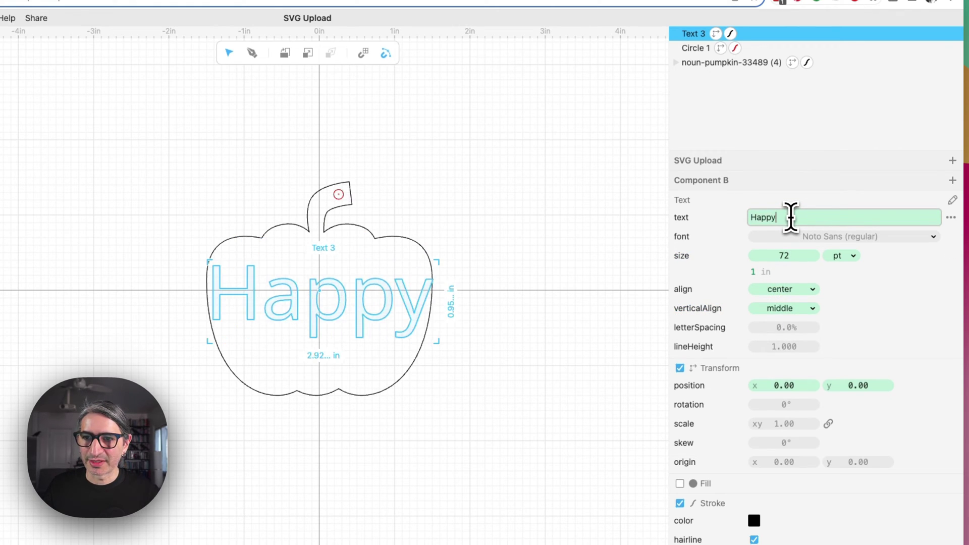
key("Return")
type("Thank")
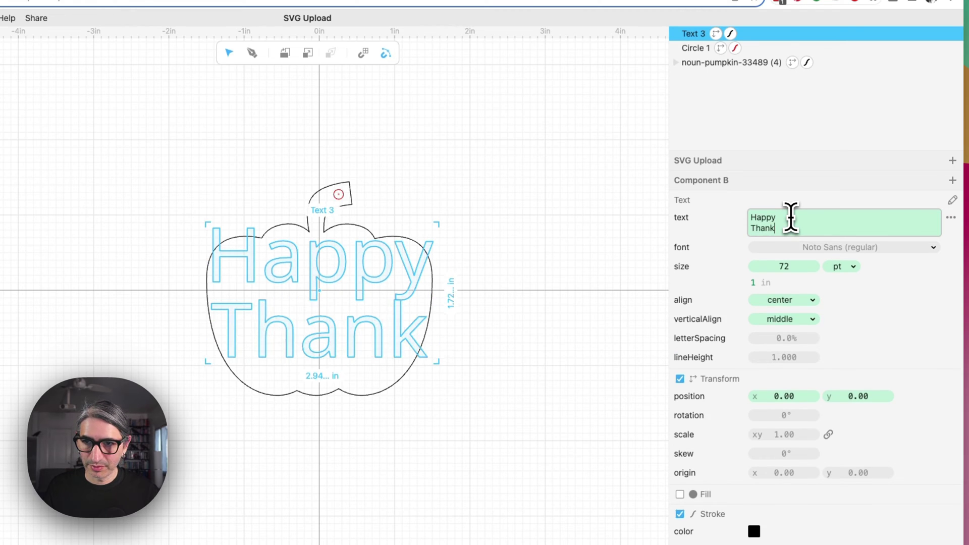
type("sgi")
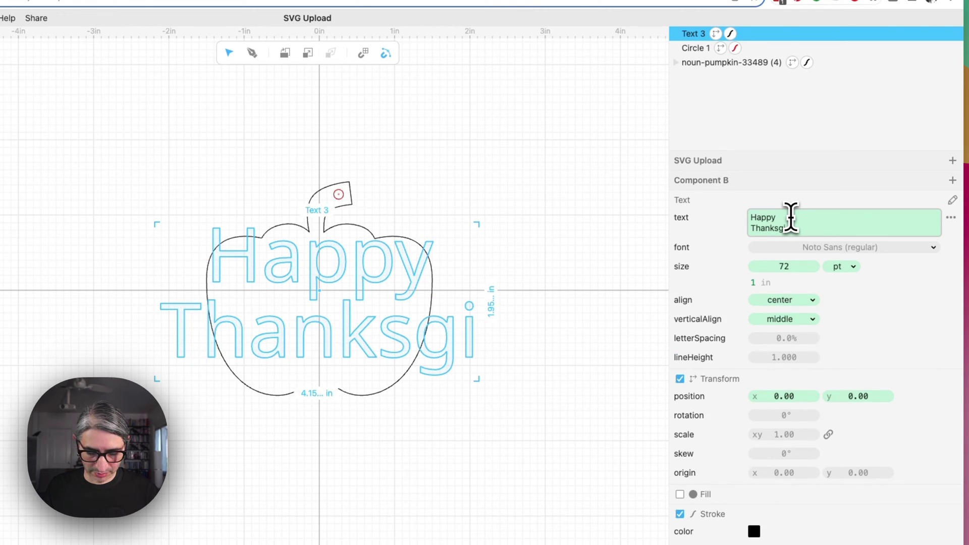
type("ving")
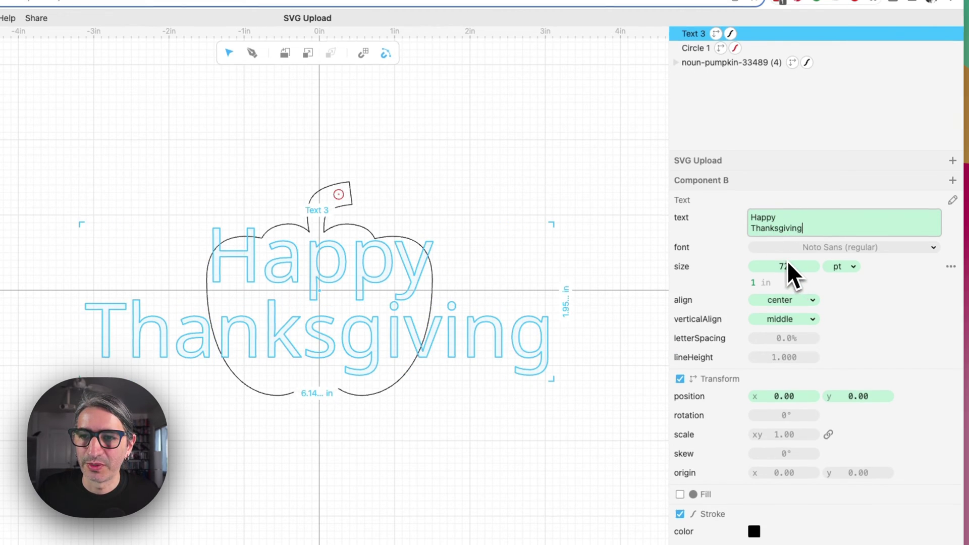
Step: Reduce the text size to 32 pt so it fits the pumpkin and change its font to Noticia Text regular
left_click_drag(789, 265, 713, 283)
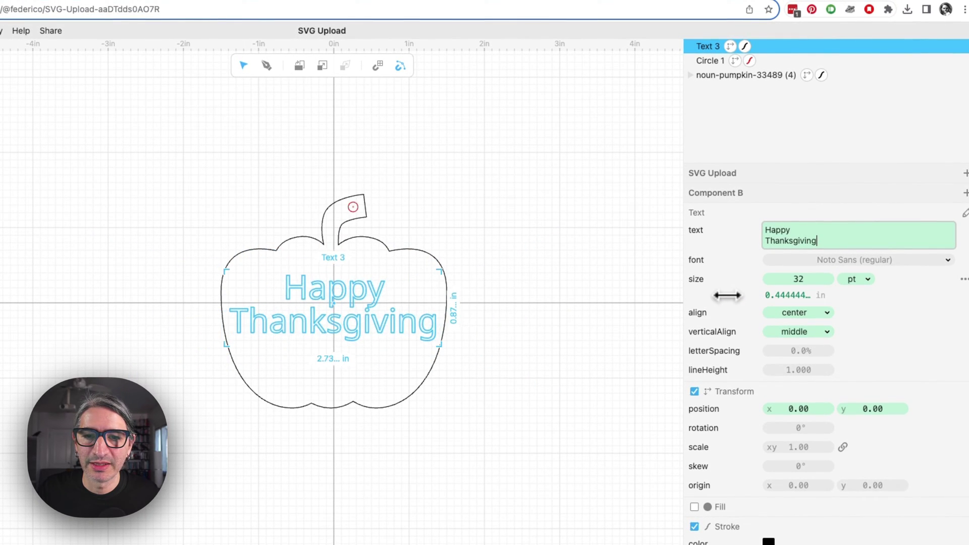
left_click(877, 261)
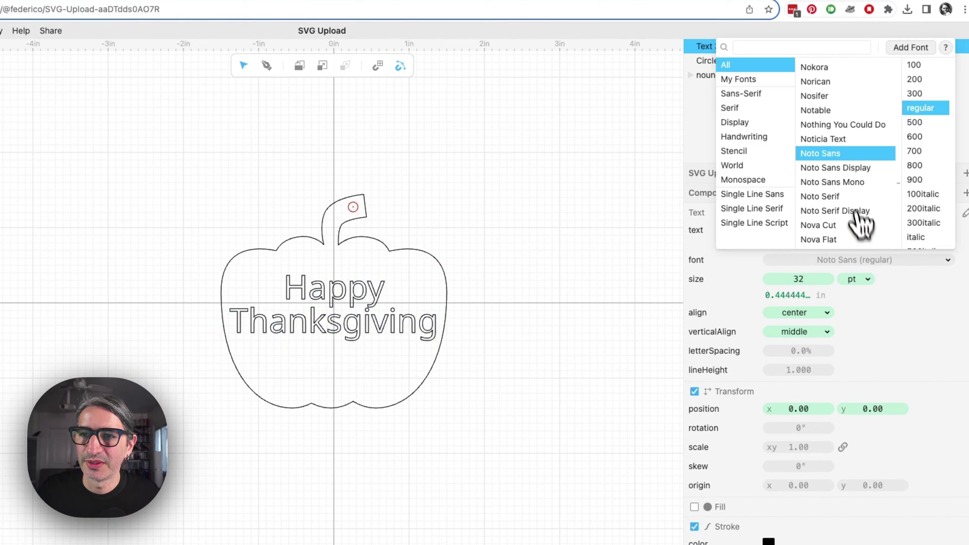
left_click(850, 124)
left_click(840, 142)
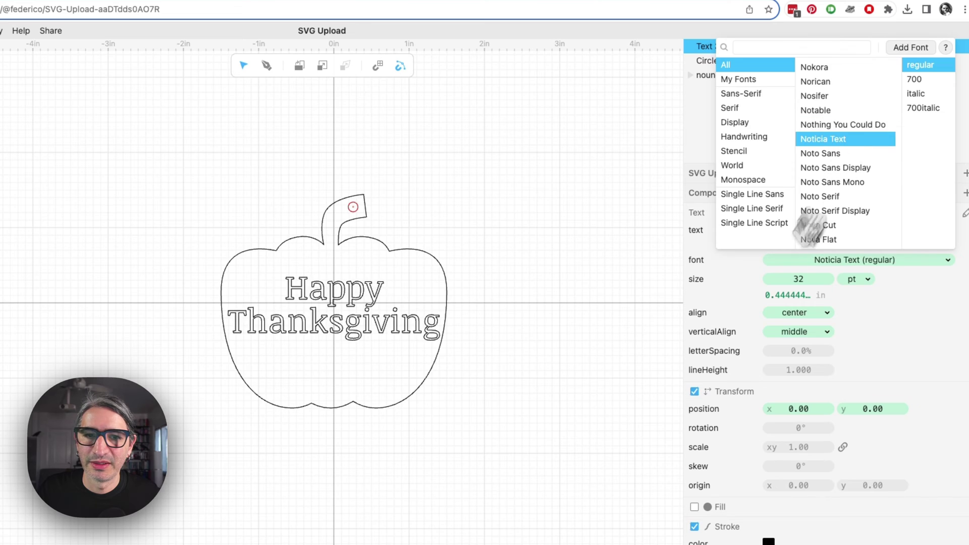
left_click(603, 399)
left_click(600, 400)
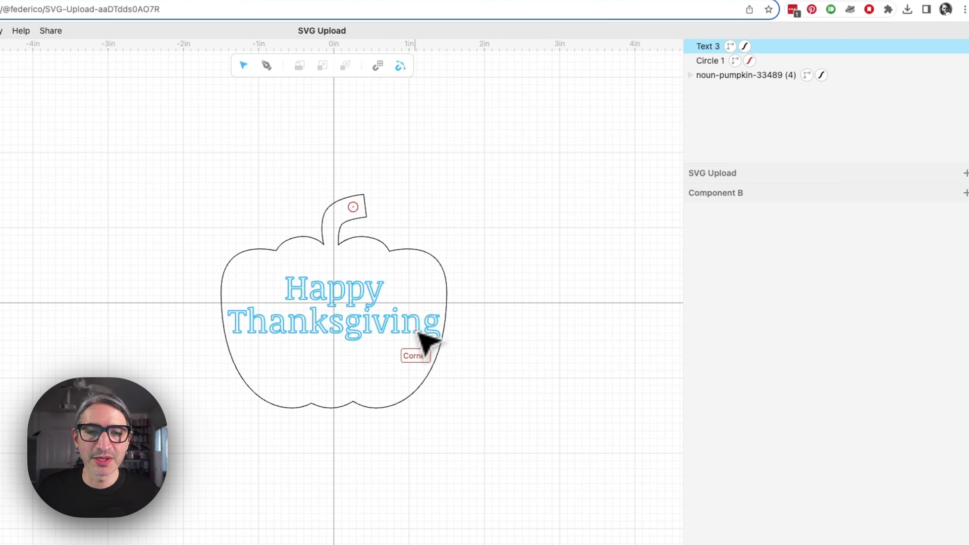
Step: Give the Happy Thanksgiving text a magenta fill and remove its stroke
left_click(420, 332)
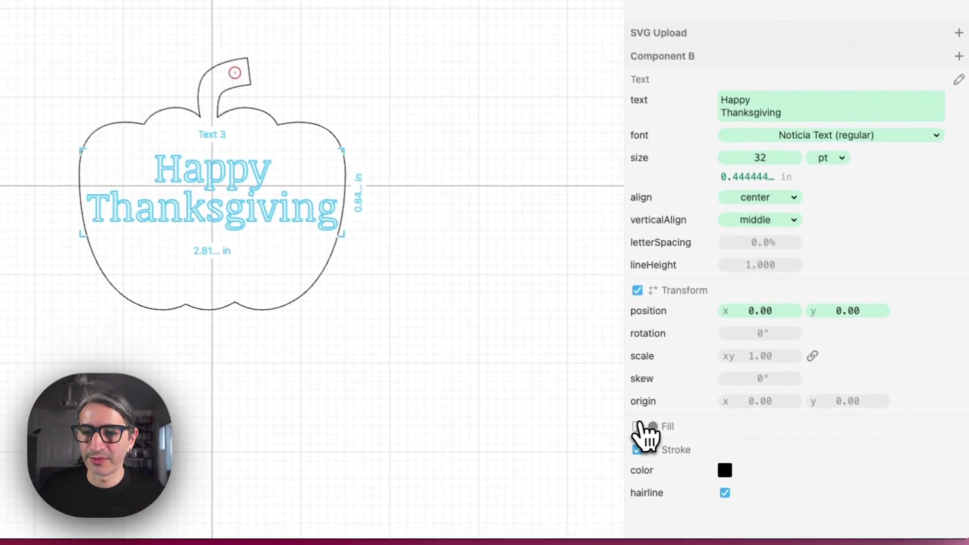
left_click(638, 427)
left_click(726, 469)
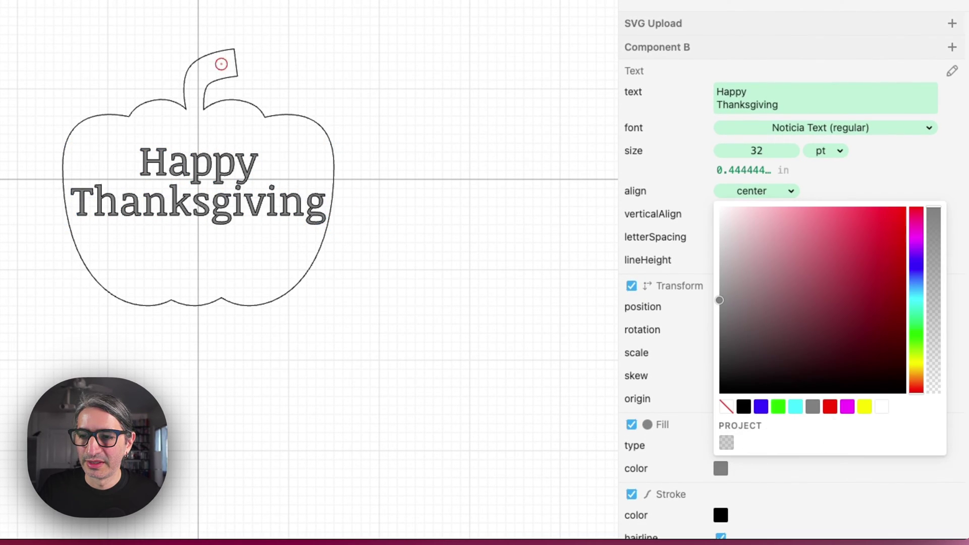
left_click(847, 407)
left_click(632, 494)
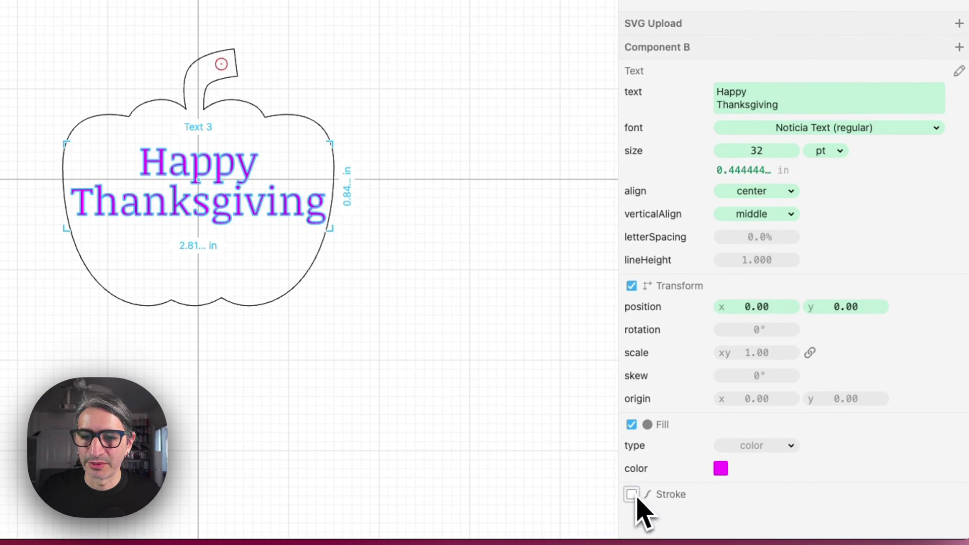
left_click(443, 357)
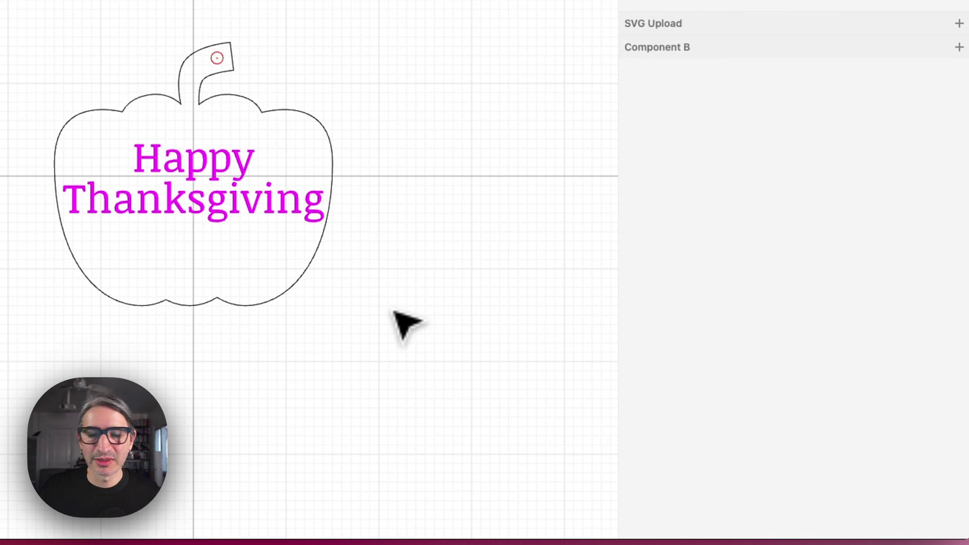
Step: Export the pumpkin design with the text and hanging hole as an SVG file
left_click(96, 72)
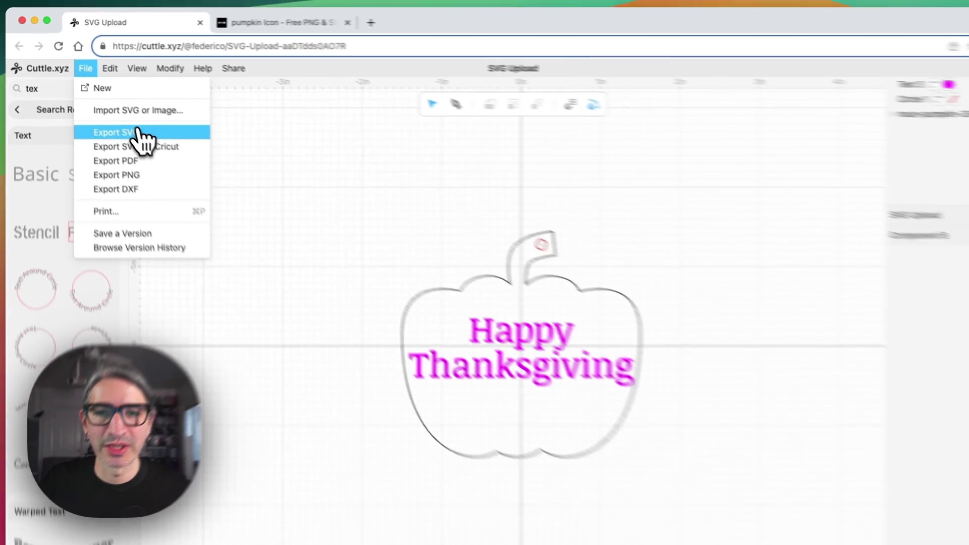
left_click(139, 132)
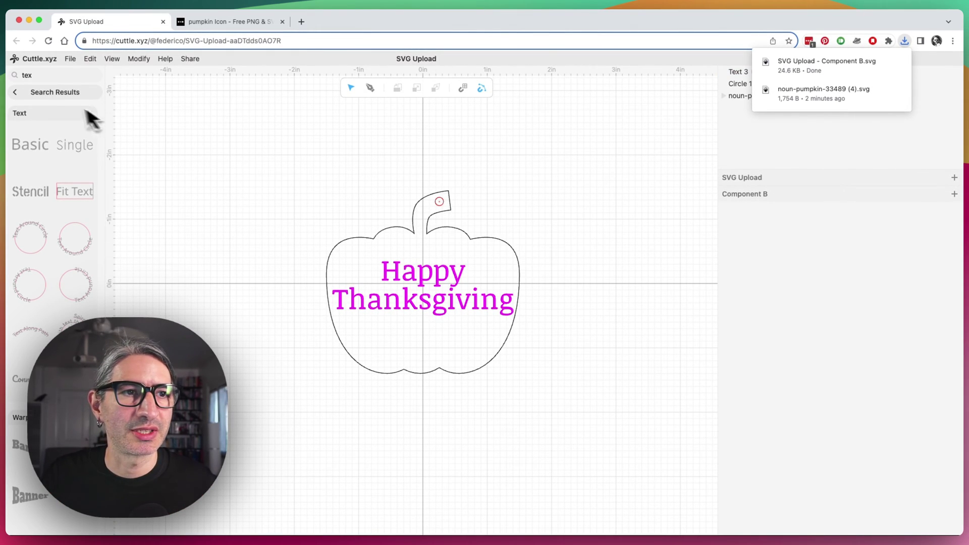
Step: Create a new component and import the downloaded noun-pumpkin-33489 (4).svg into it
left_click(23, 96)
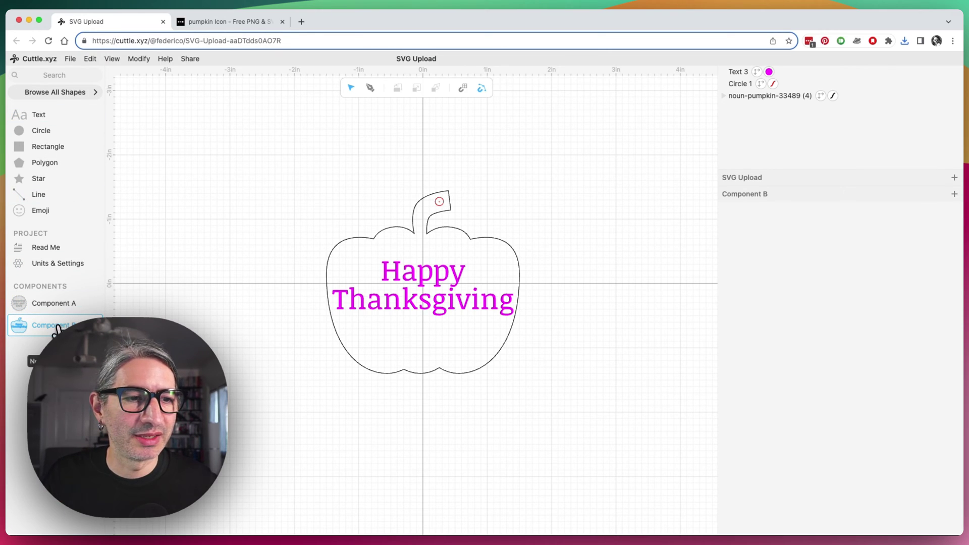
left_click(51, 344)
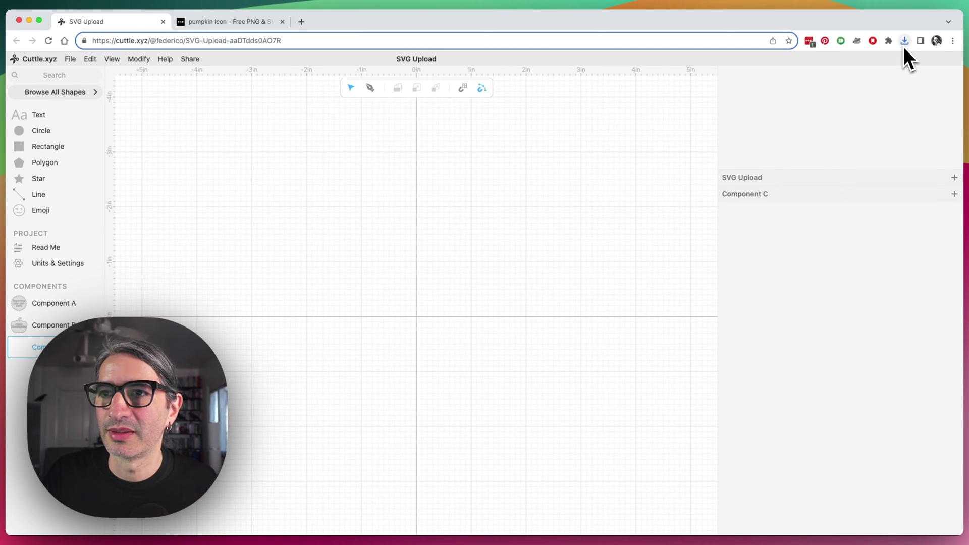
left_click(905, 41)
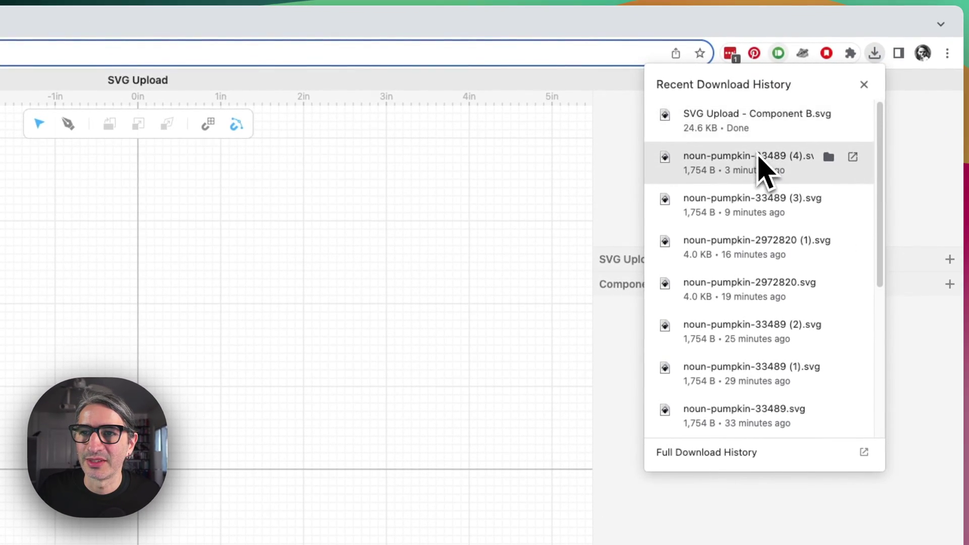
left_click_drag(773, 172, 164, 482)
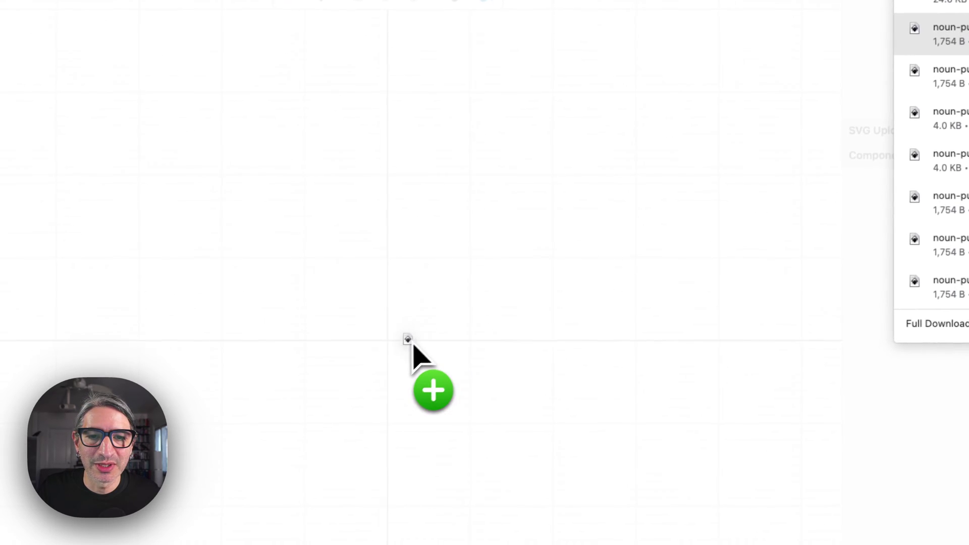
left_click_drag(413, 348, 414, 353)
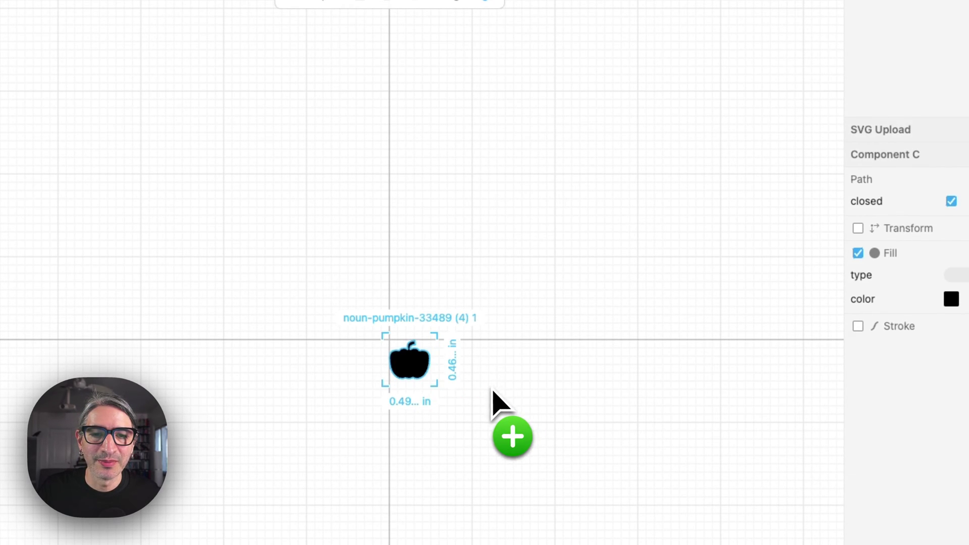
Step: Set the imported pumpkin's width to 3 in and center it horizontally at x 0.00, near the origin
scroll(495, 398, "up", 2)
left_click(397, 402)
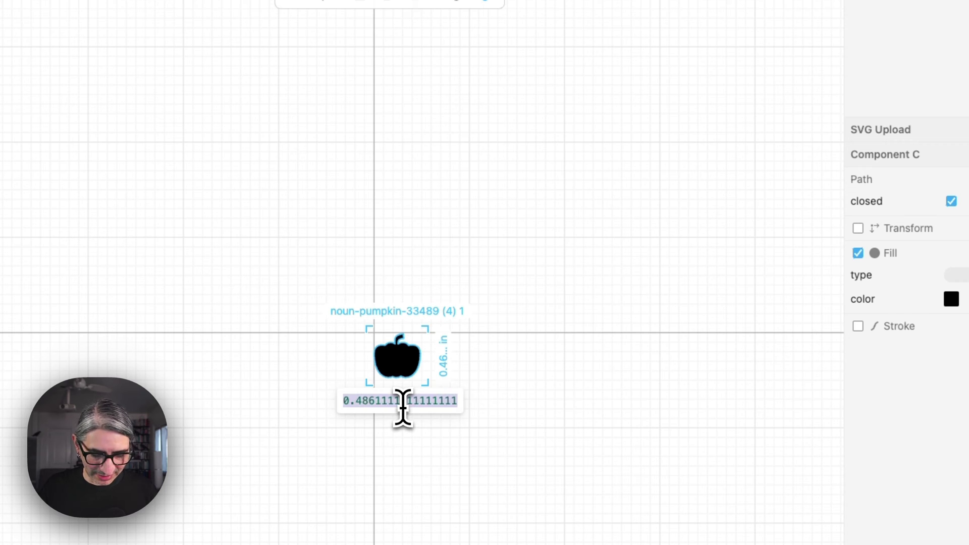
type("3")
key("Return")
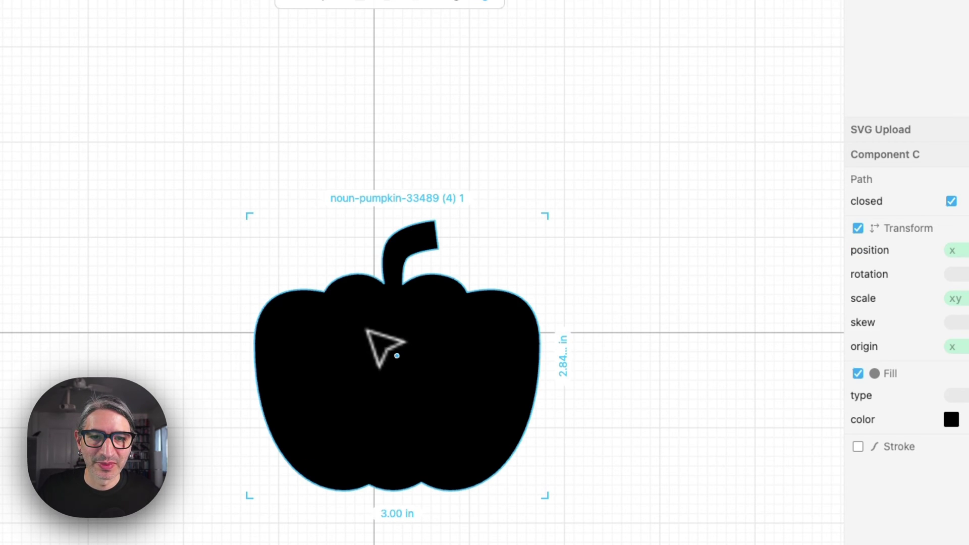
left_click_drag(397, 356, 375, 327)
Step: Remove the fill from the pumpkin in the new component and outline it with a black hairline stroke
left_click(689, 317)
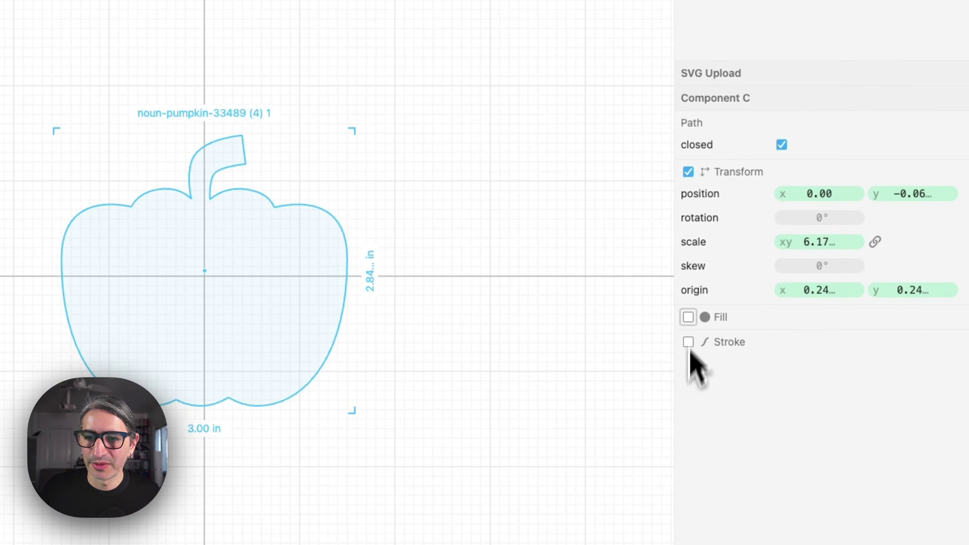
left_click(688, 342)
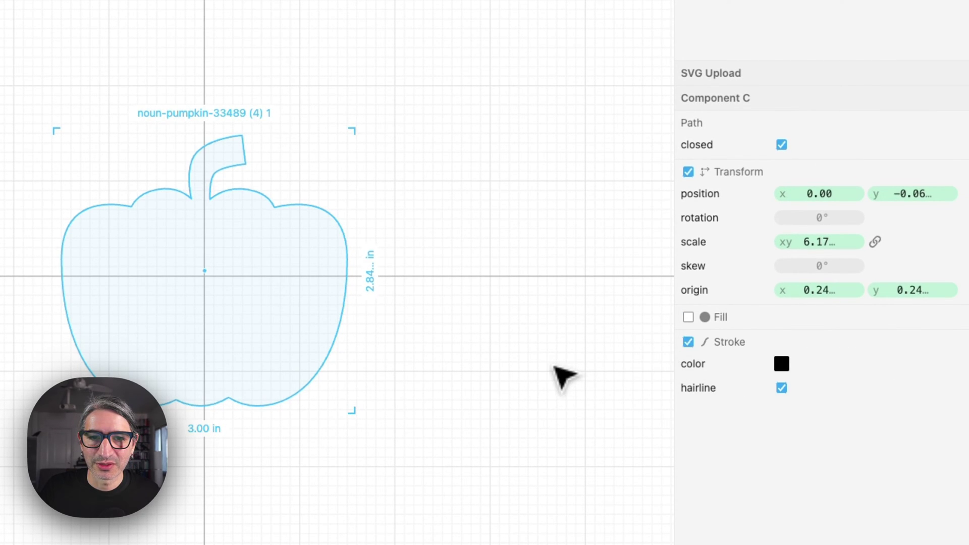
left_click(558, 376)
scroll(440, 349, "up", 2)
scroll(430, 337, "up", 3)
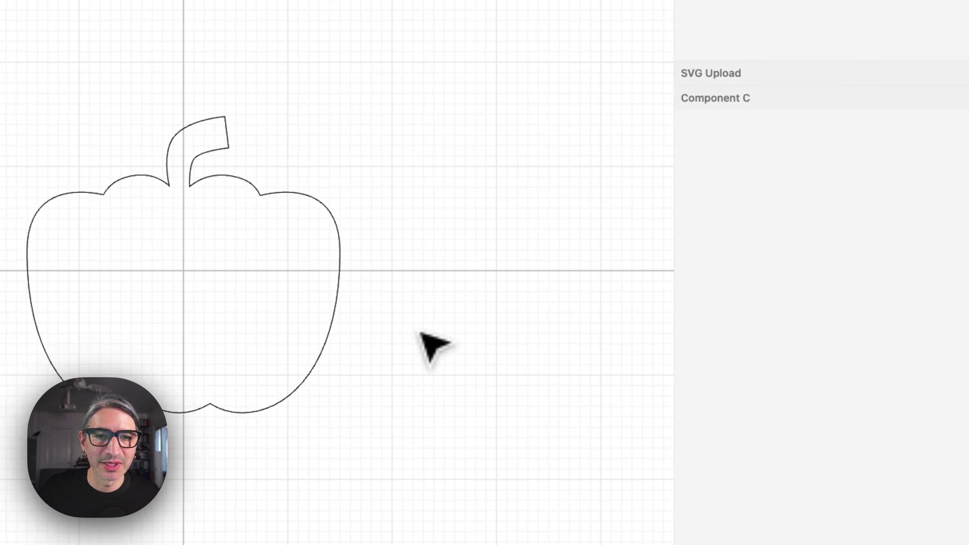
scroll(426, 319, "left", 3)
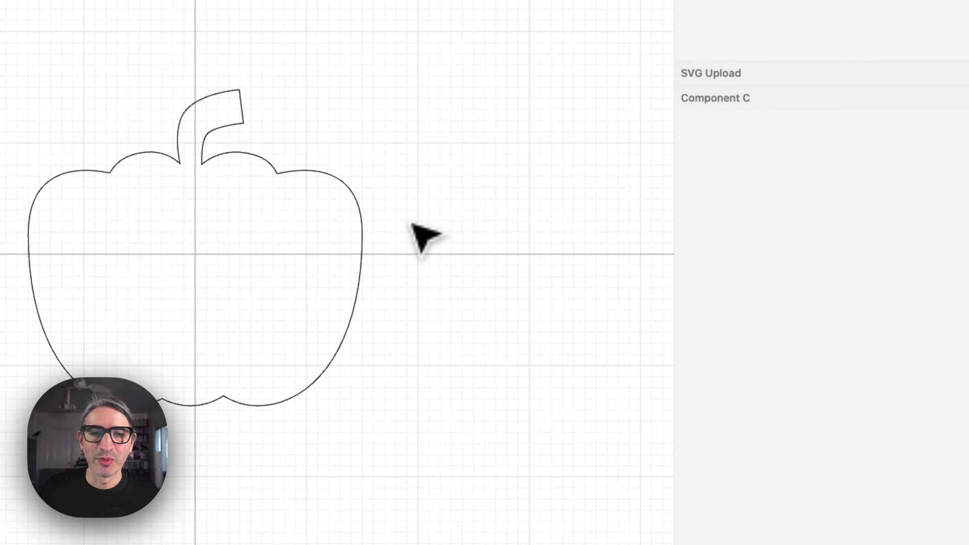
Step: Turn off the pumpkin's hairline stroke and set its stroke width to 0.20
left_click(362, 210)
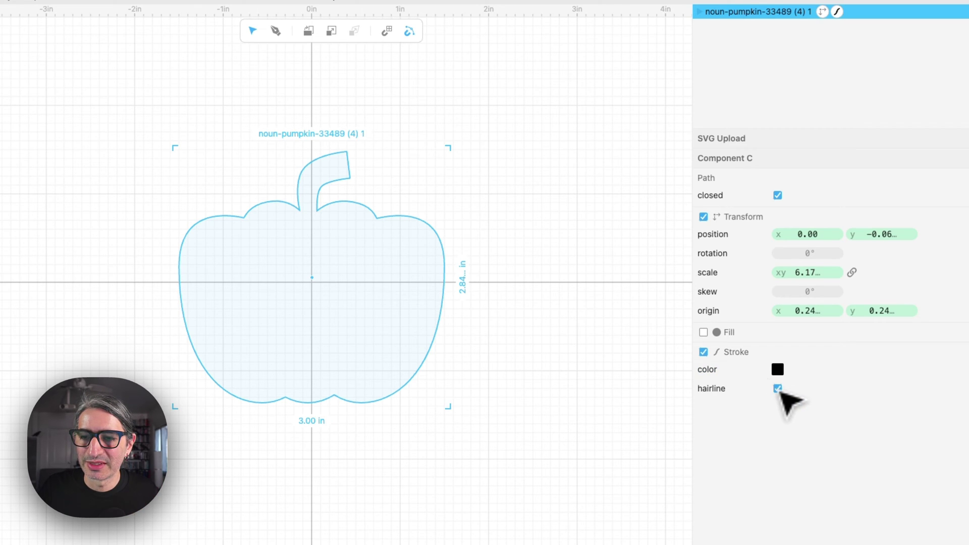
left_click(778, 389)
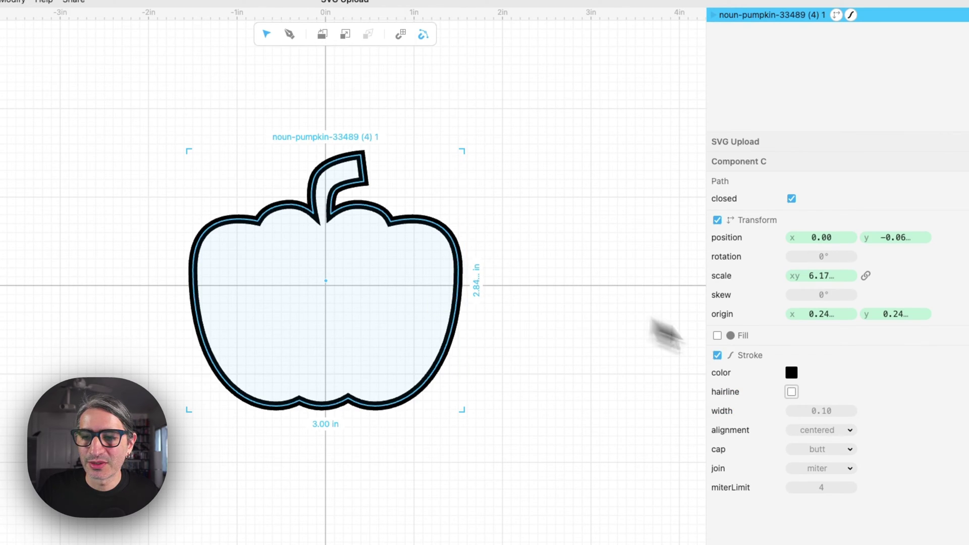
left_click_drag(819, 411, 836, 413)
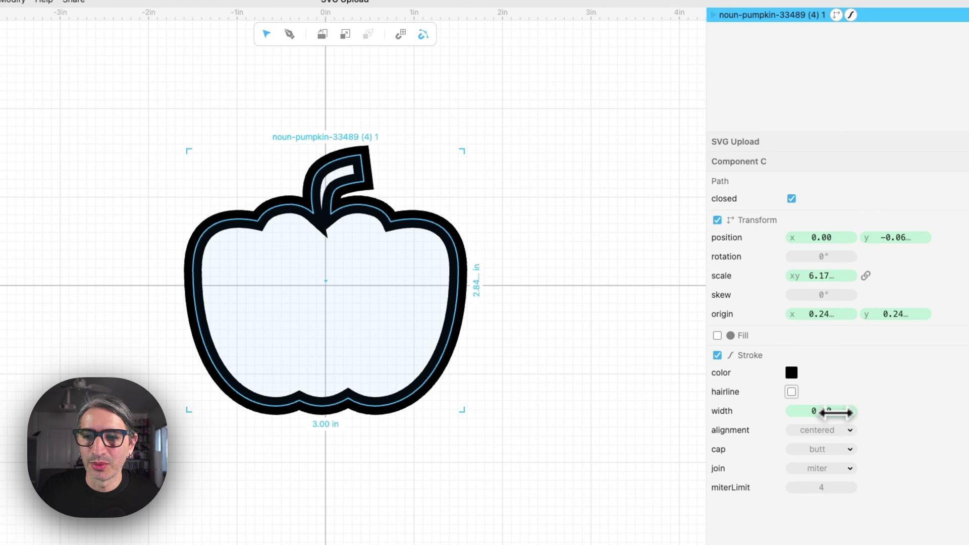
left_click(510, 277)
scroll(588, 285, "up", 1)
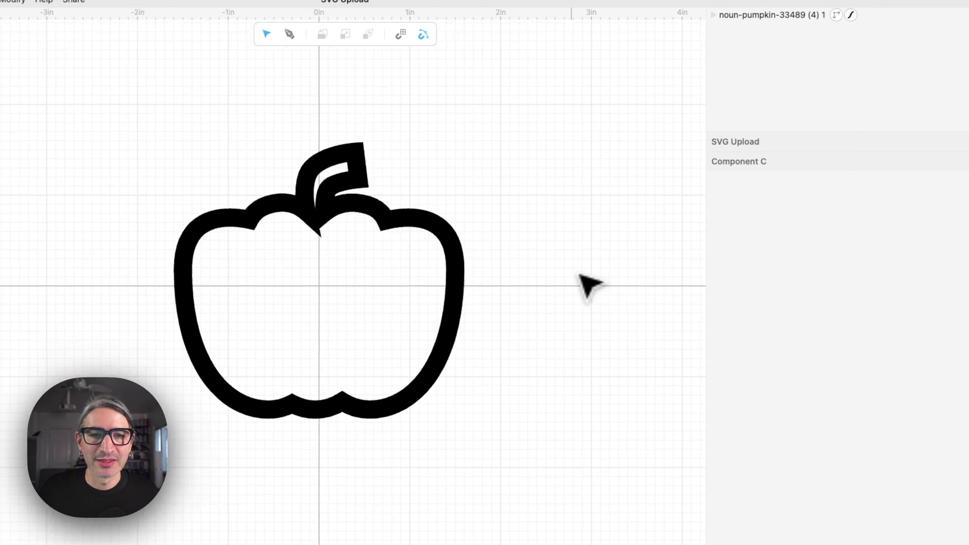
scroll(589, 285, "up", 1)
left_click_drag(502, 272, 591, 287)
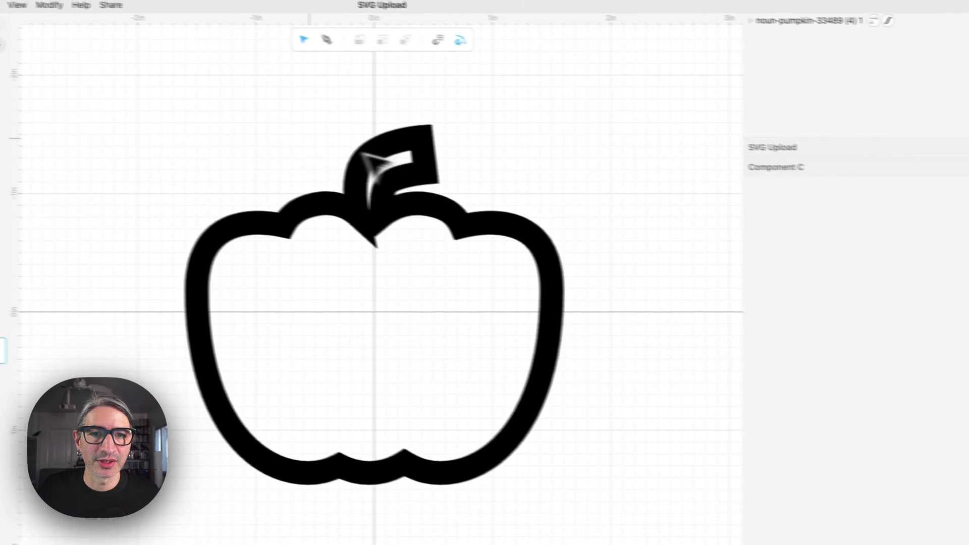
Step: Flatten the thick-outlined pumpkin and turn on strokeResult to replace its fills with strokes
left_click_drag(189, 90, 485, 313)
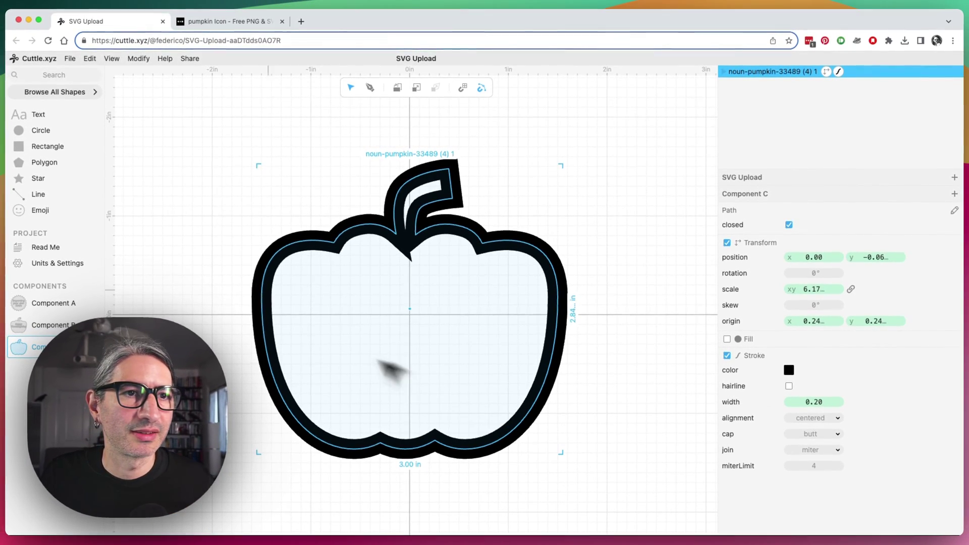
left_click(137, 60)
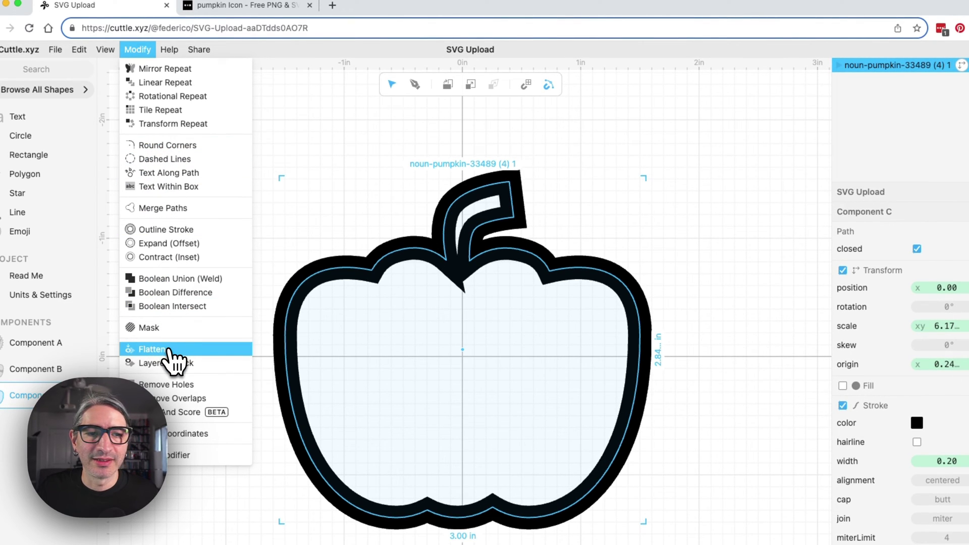
left_click(152, 349)
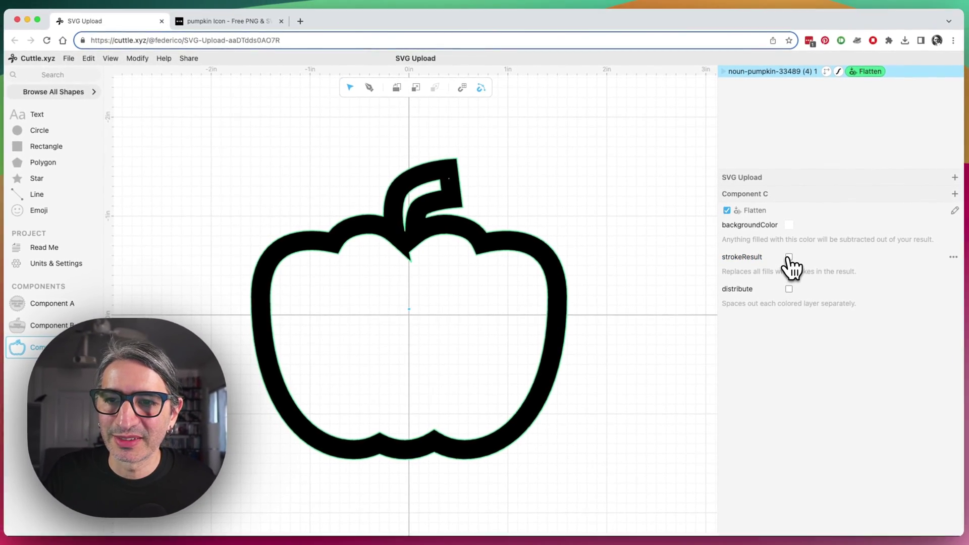
left_click(789, 258)
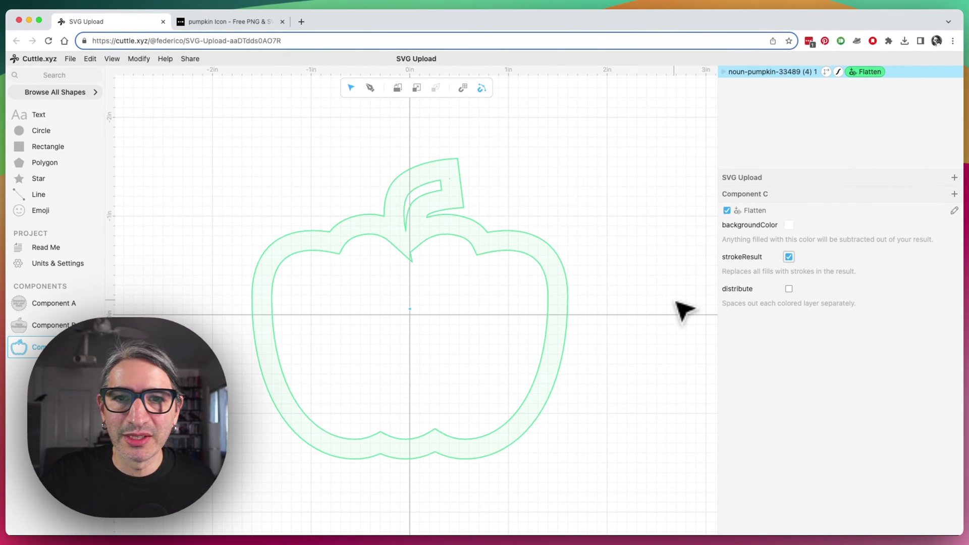
left_click(601, 290)
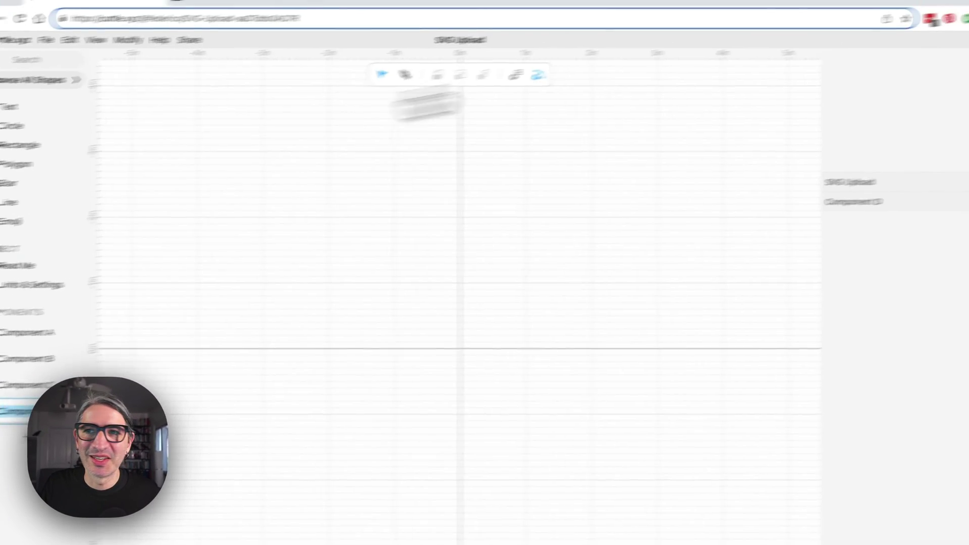
Step: Import the downloaded noun-pumpkin-33489 (4).svg into Component D, make it 3 in wide and center it horizontally at x 0.00
left_click(911, 40)
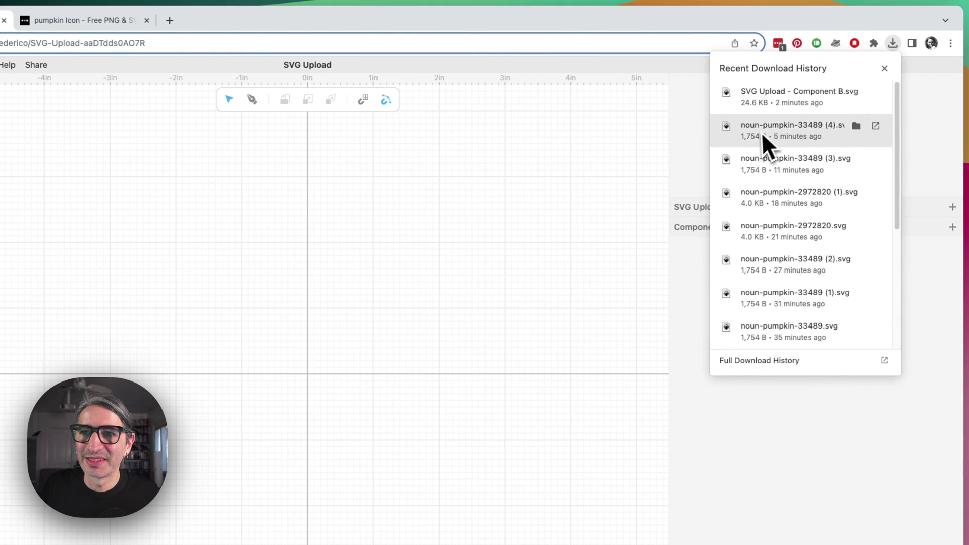
left_click_drag(776, 134, 323, 388)
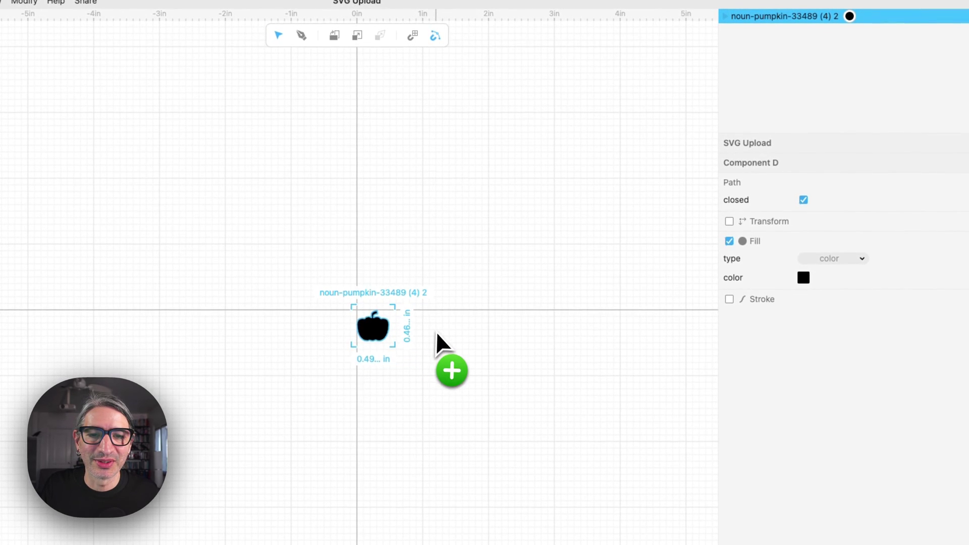
left_click(374, 359)
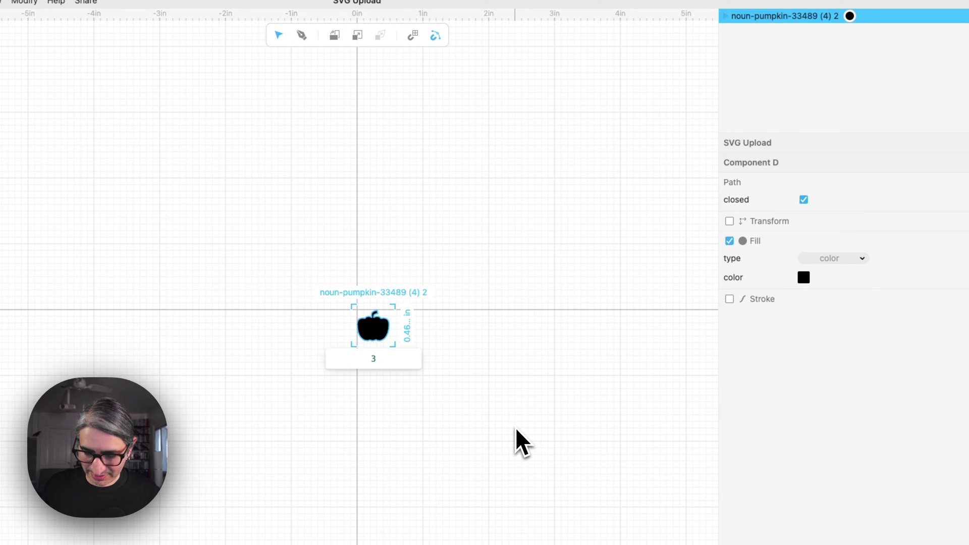
key("Return")
left_click_drag(382, 331, 361, 303)
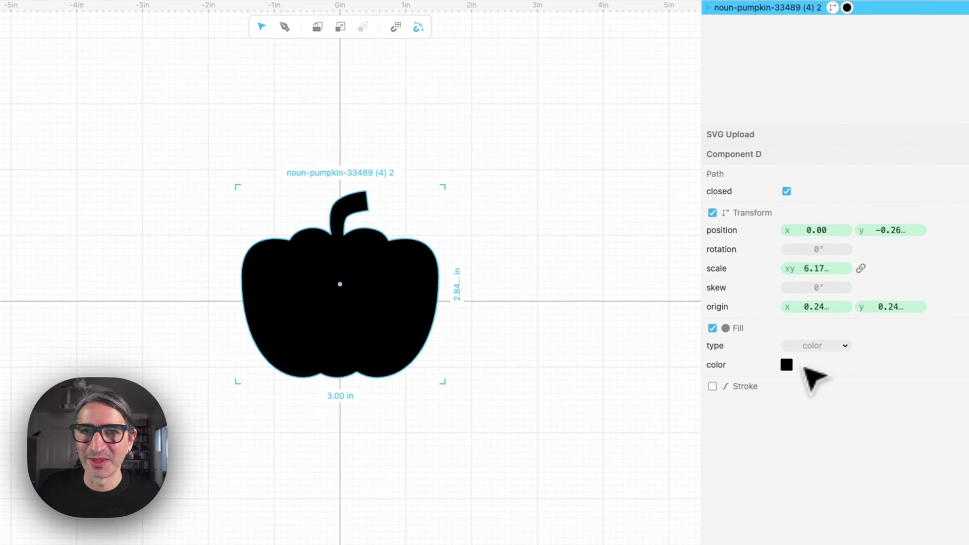
Step: Remove the Component D pumpkin's fill and give it a black non-hairline stroke with a width of 0.25
left_click(711, 328)
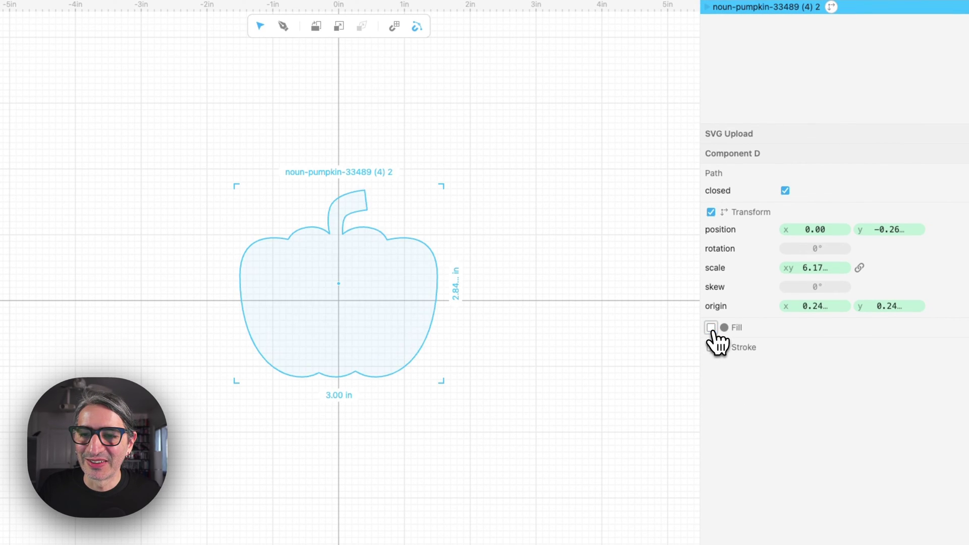
left_click(712, 348)
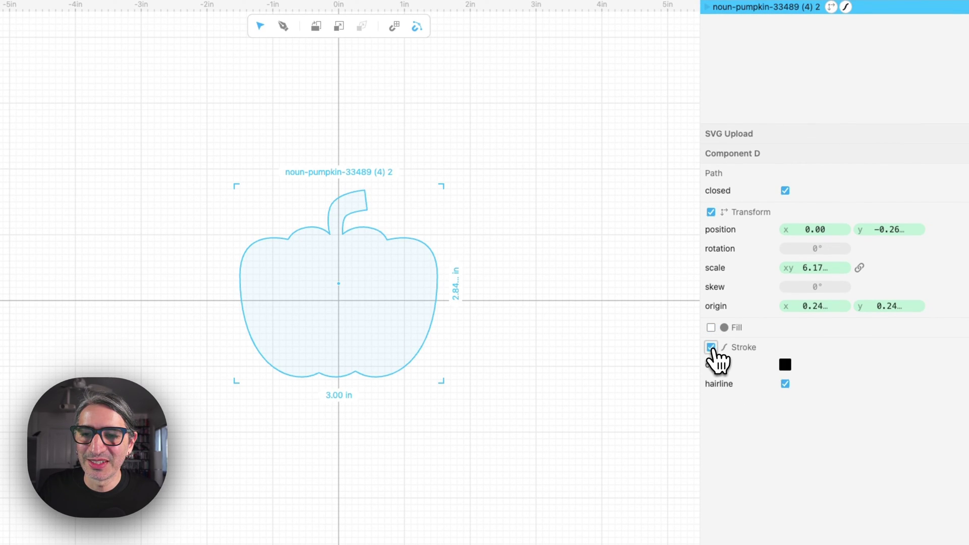
left_click(786, 384)
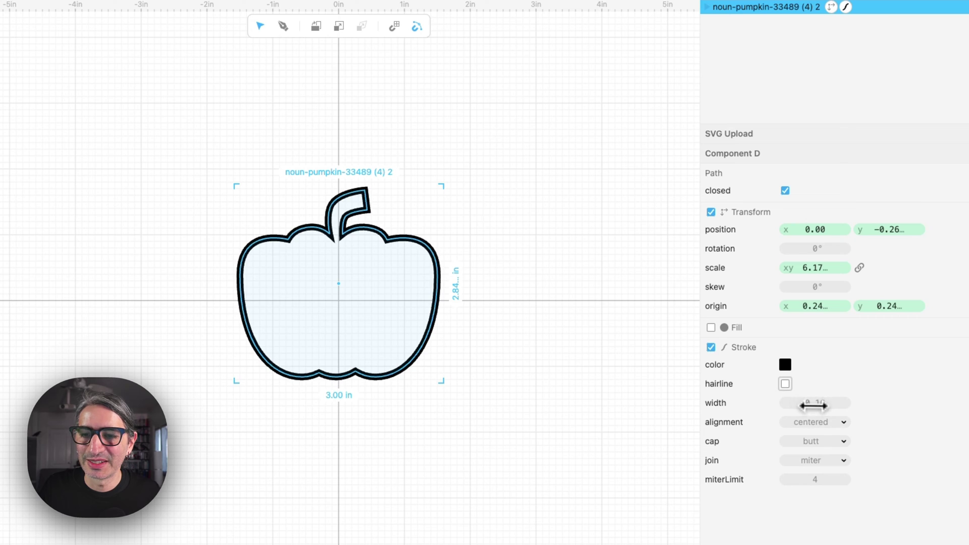
left_click_drag(813, 405, 838, 404)
left_click(530, 404)
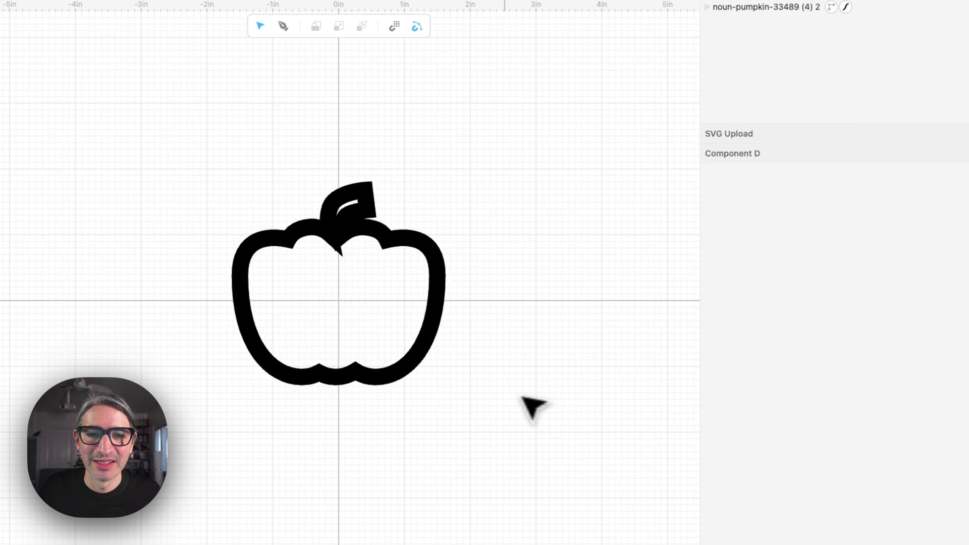
Step: Search the shapes for "con", add Connected Text over the pumpkin and change its wording to "Fall"
scroll(513, 383, "up", 3)
left_click_drag(498, 368, 537, 374)
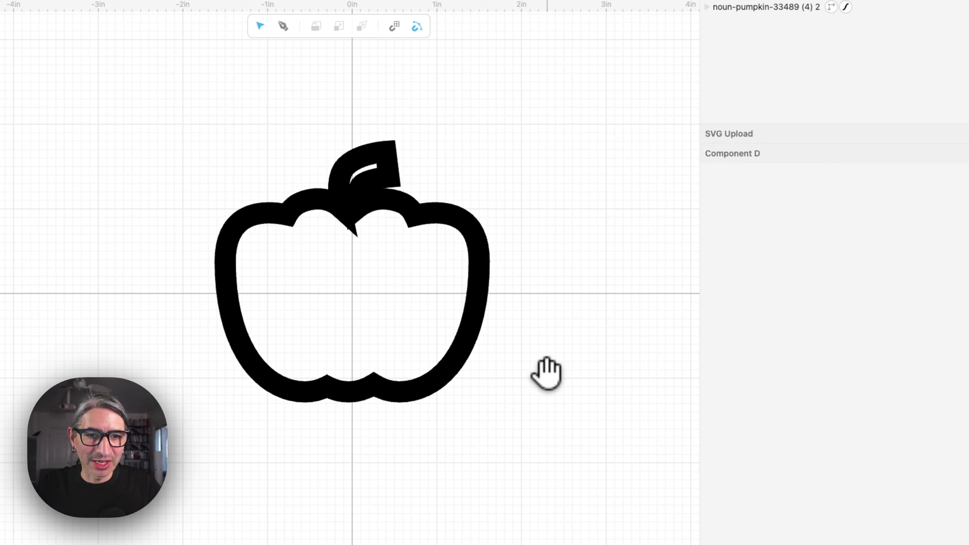
left_click(71, 62)
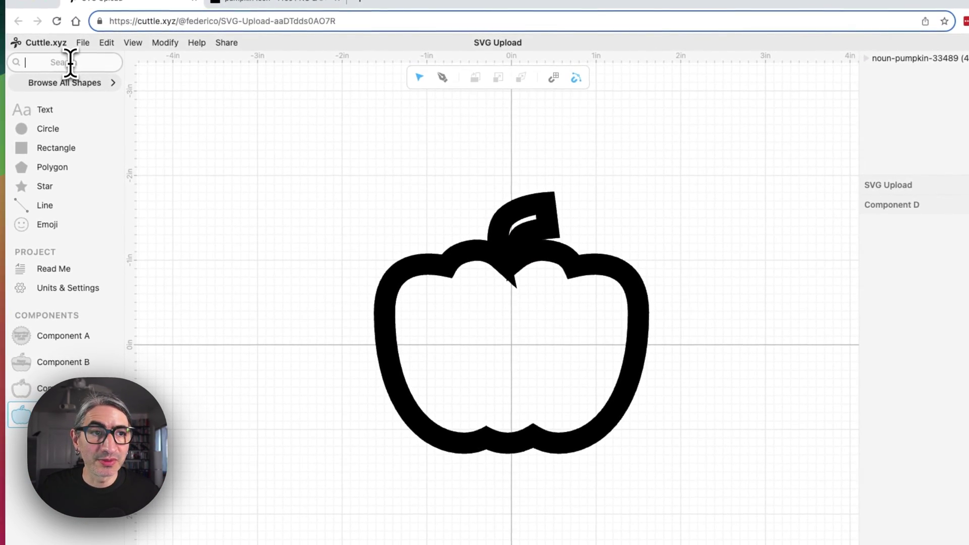
type("con")
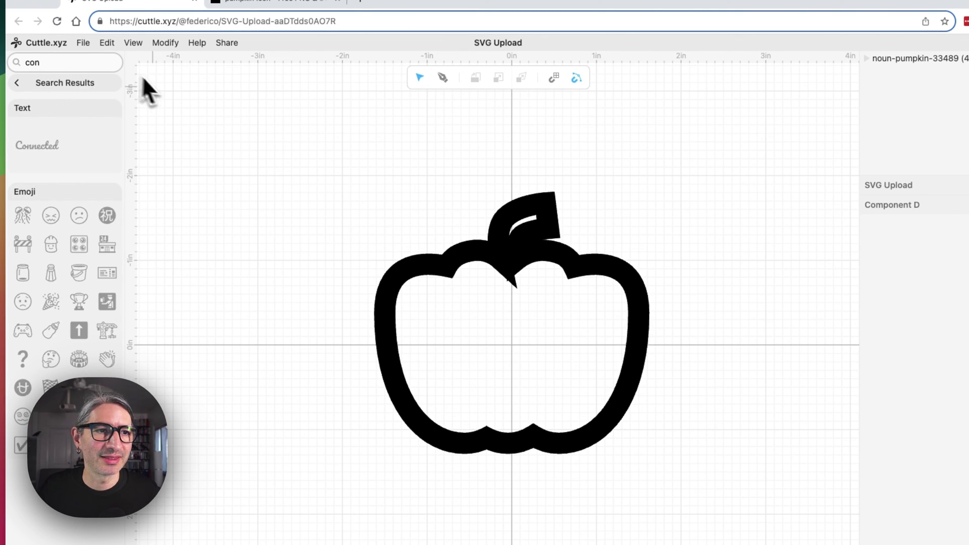
left_click_drag(68, 136, 370, 364)
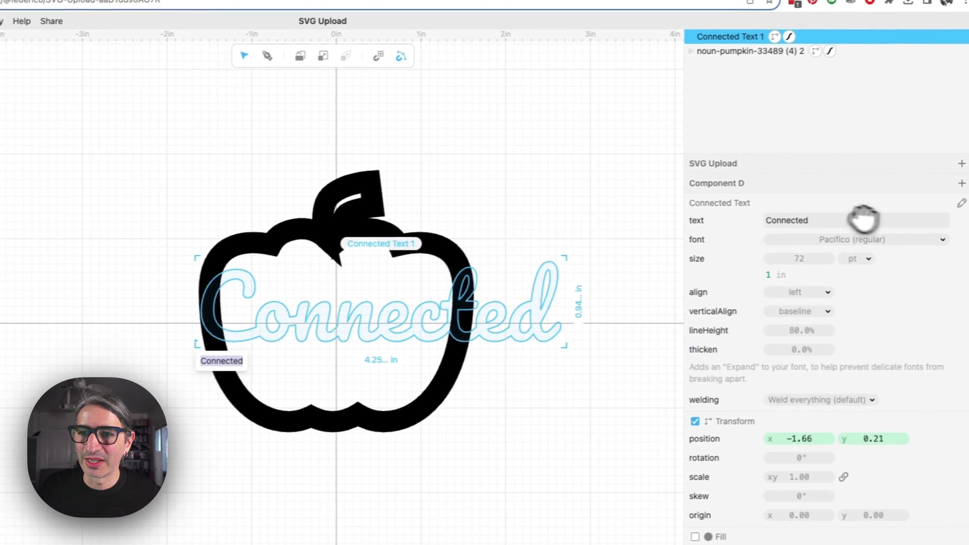
double_click(802, 223)
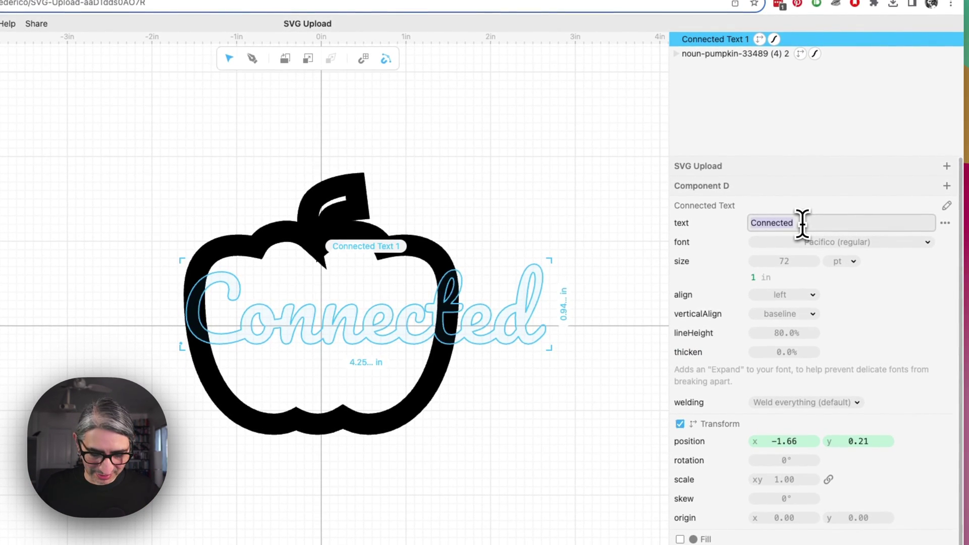
type("Fall")
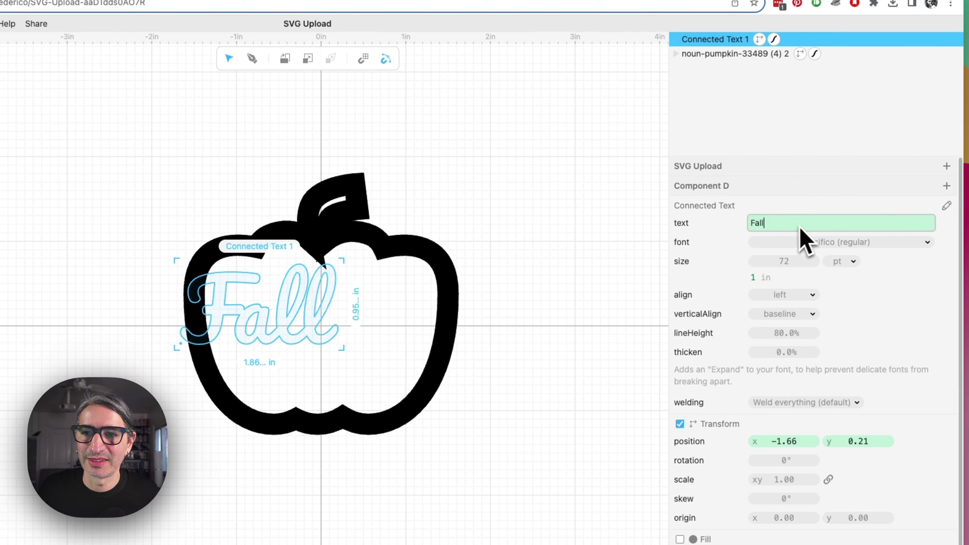
Step: Enlarge the Fall text to 104 pt and place it at x -1.32, y 0.50 so it overlaps both sides of the pumpkin outline
left_click_drag(780, 262, 810, 263)
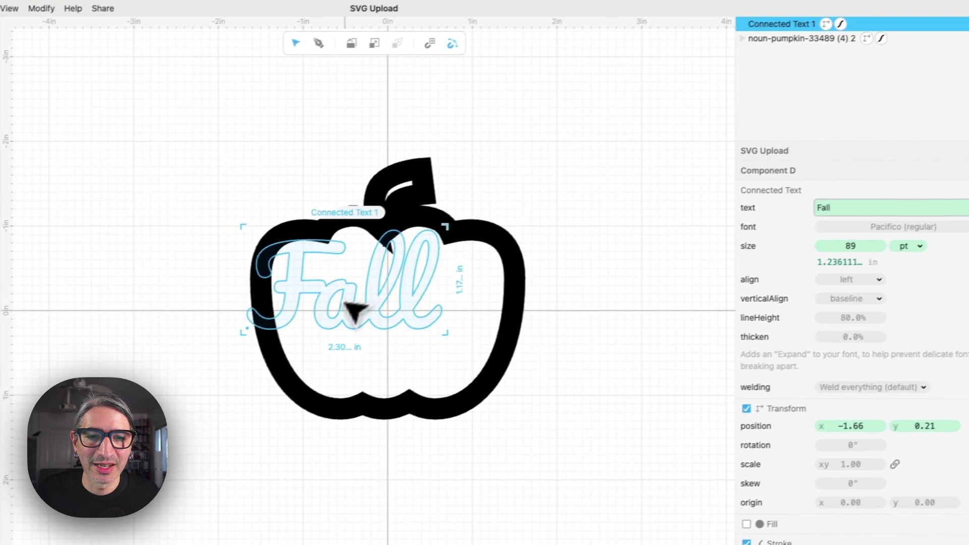
left_click_drag(274, 323, 311, 354)
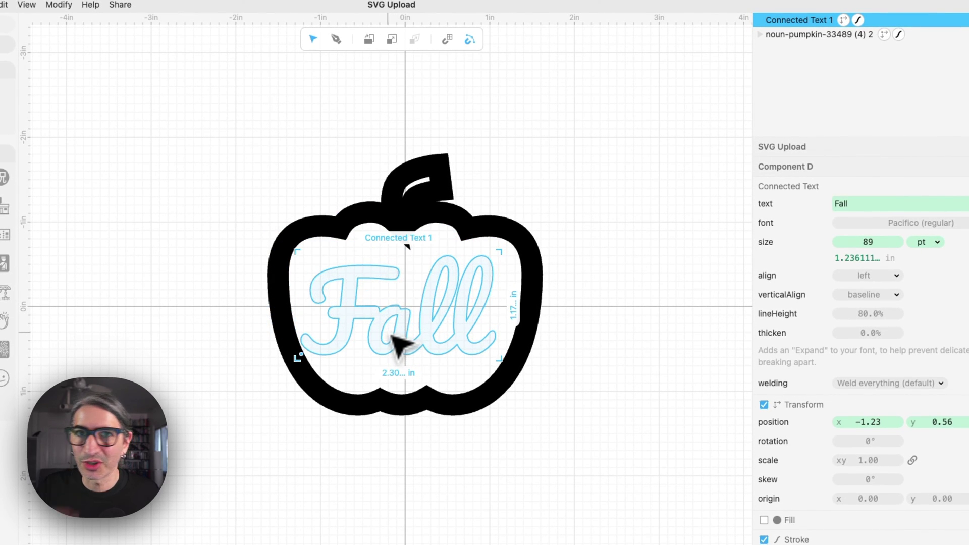
left_click_drag(868, 246, 890, 248)
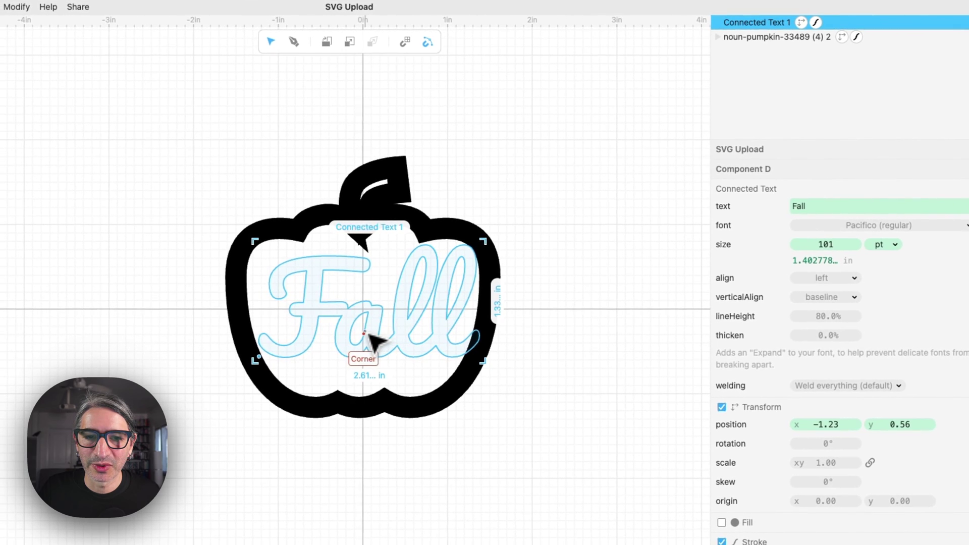
left_click_drag(339, 346, 329, 340)
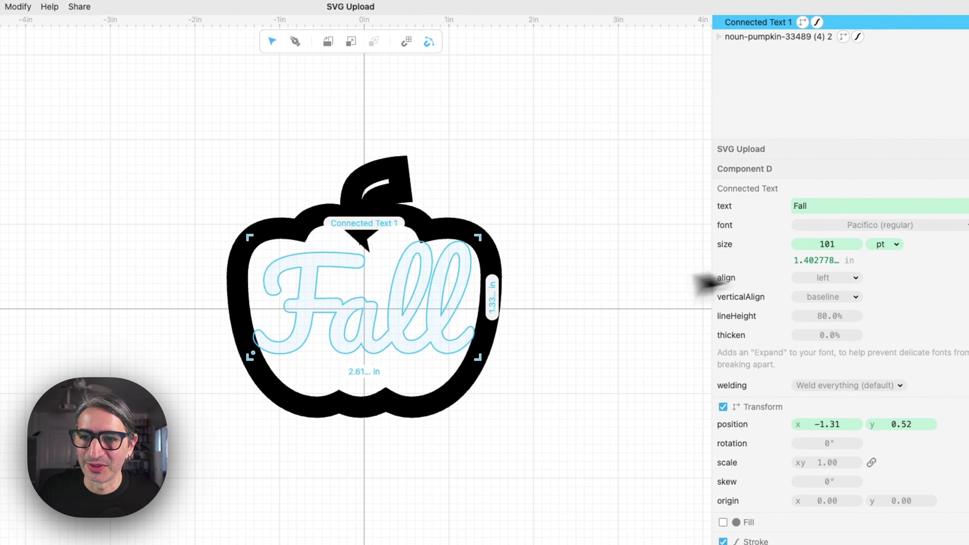
left_click_drag(818, 244, 824, 245)
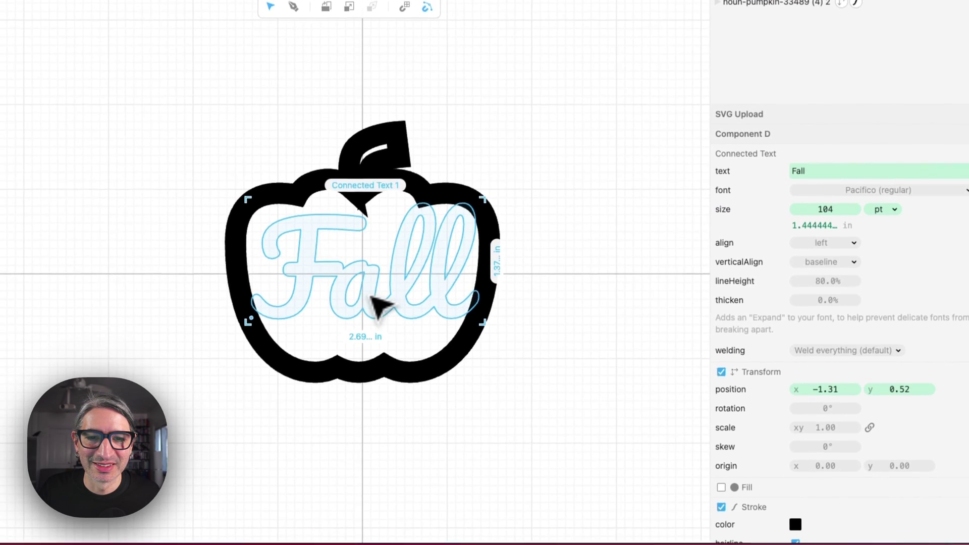
left_click_drag(372, 303, 367, 304)
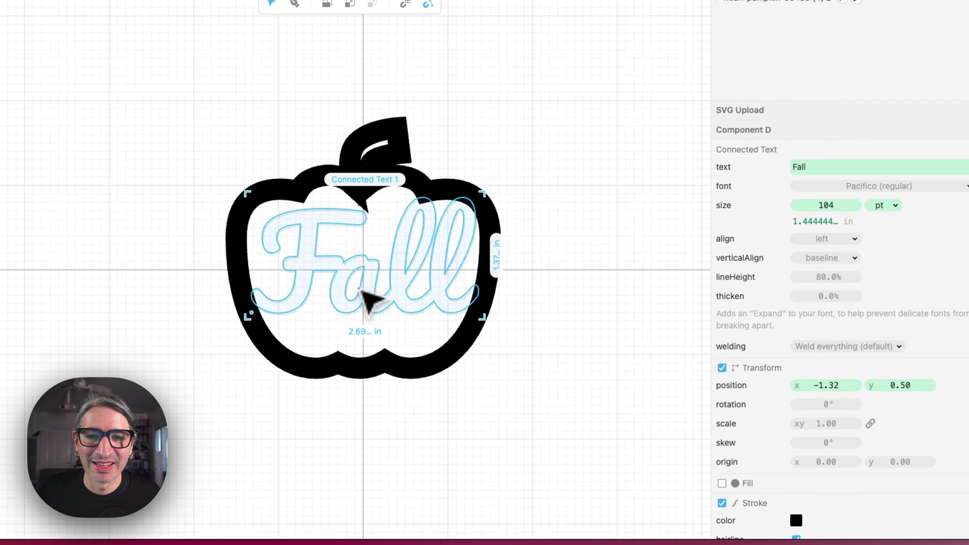
Step: Fill the Fall text with solid black
left_click(722, 484)
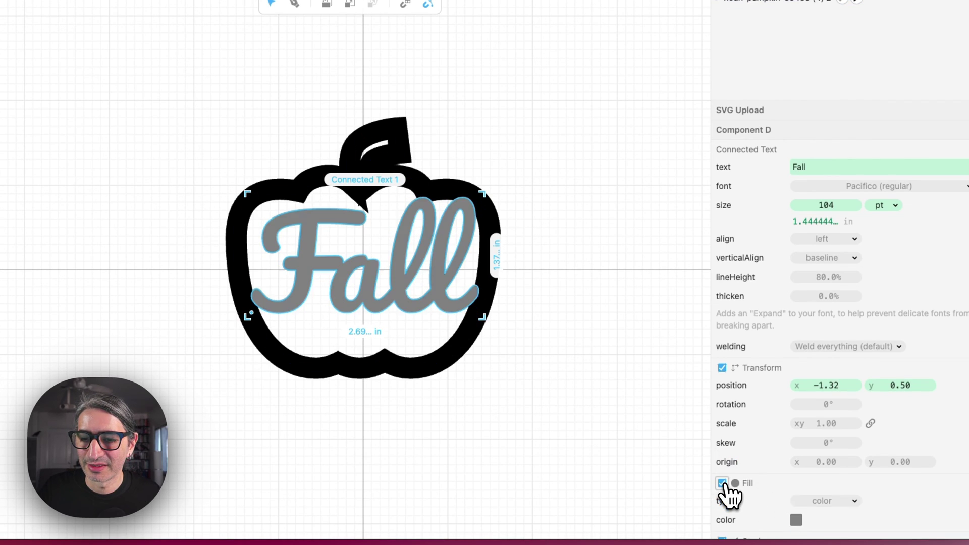
left_click(797, 520)
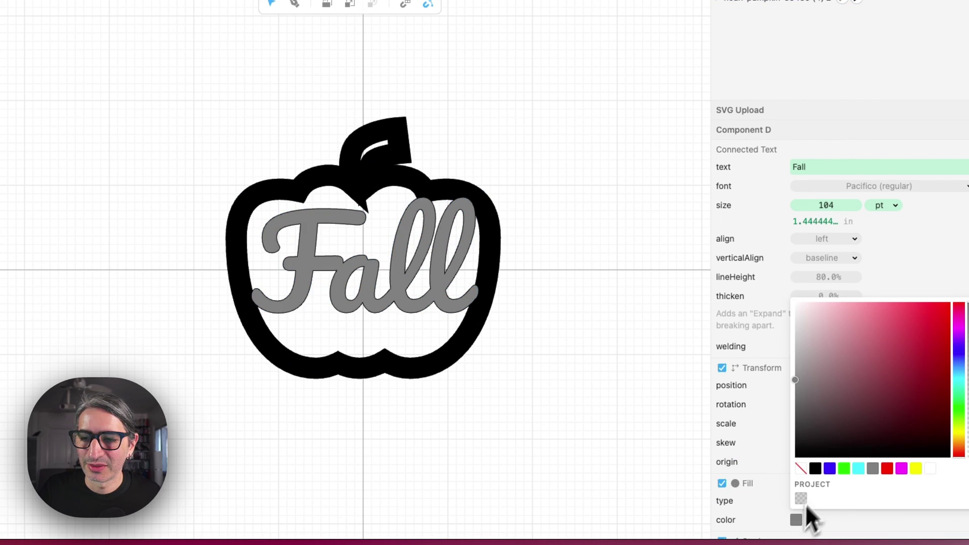
left_click(818, 470)
left_click(530, 432)
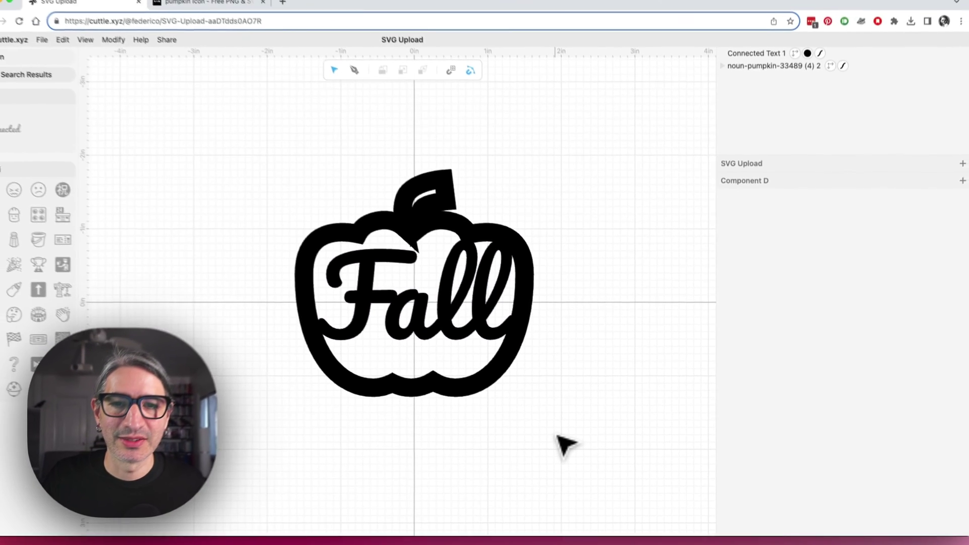
Step: Select the Fall text together with the pumpkin outline and apply the Flatten modifier to both
scroll(582, 429, "up", 1)
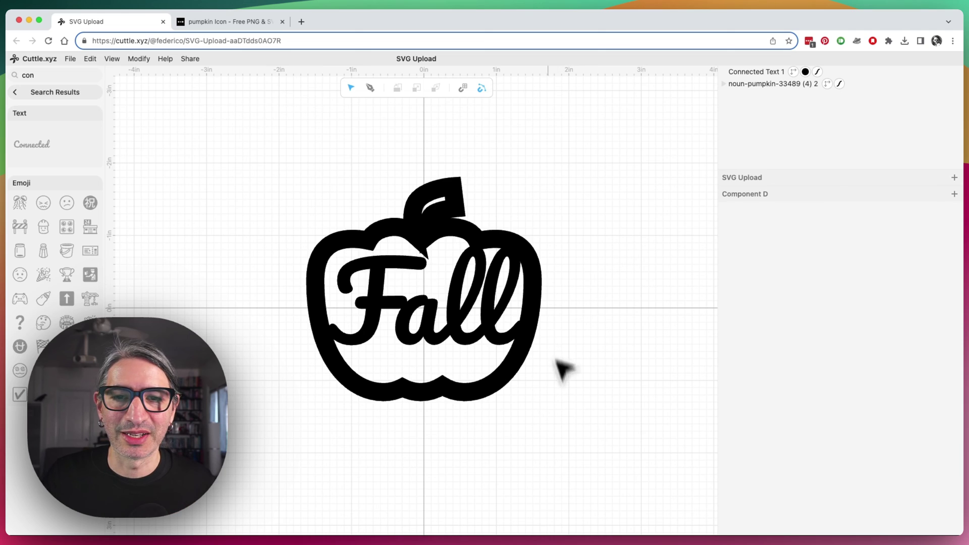
left_click(509, 290)
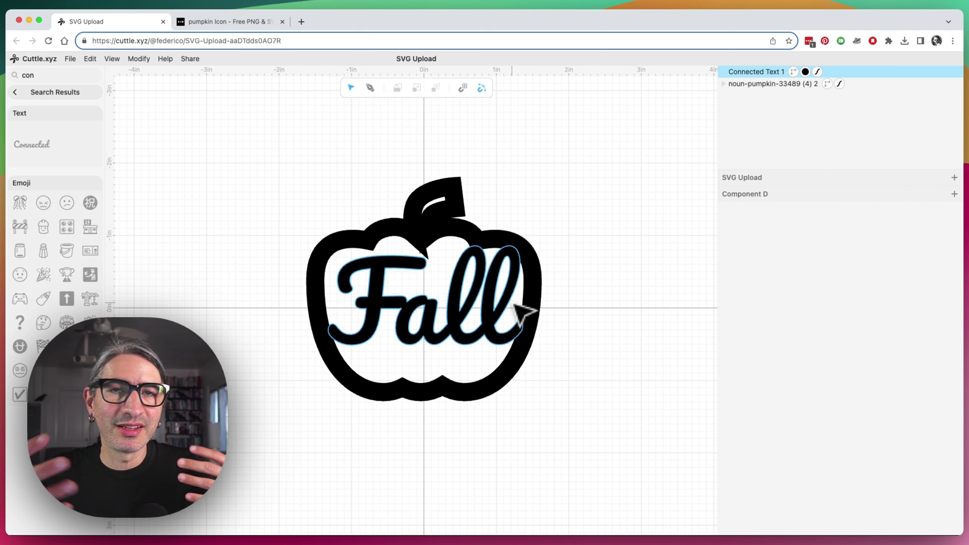
left_click(341, 216)
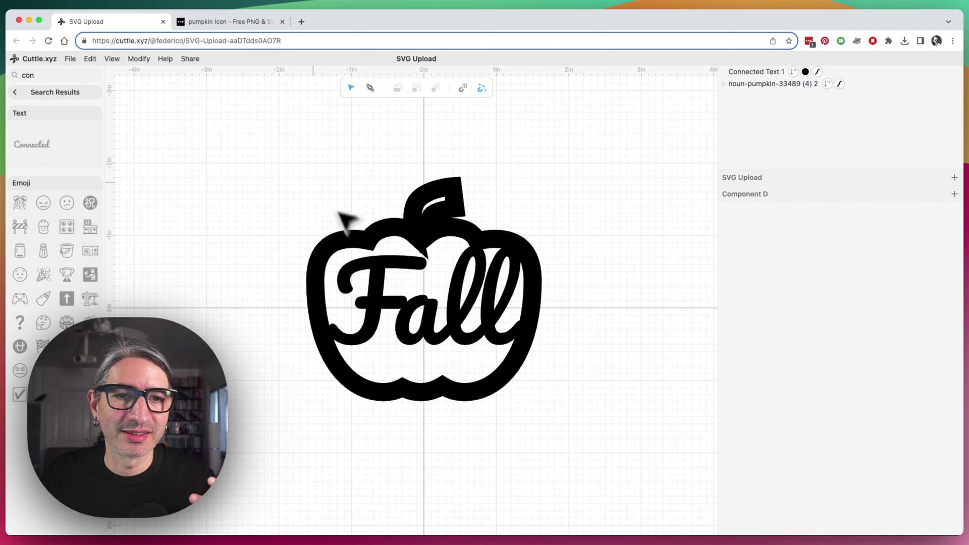
mouse_move(258, 118)
left_mouse_down()
mouse_move(358, 220)
mouse_move(607, 425)
mouse_move(641, 479)
left_mouse_up()
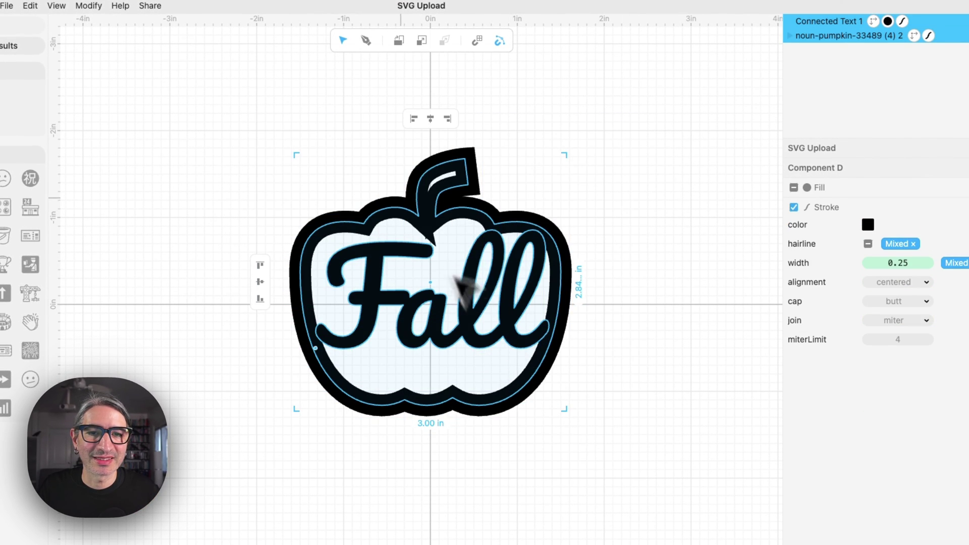
left_click(144, 47)
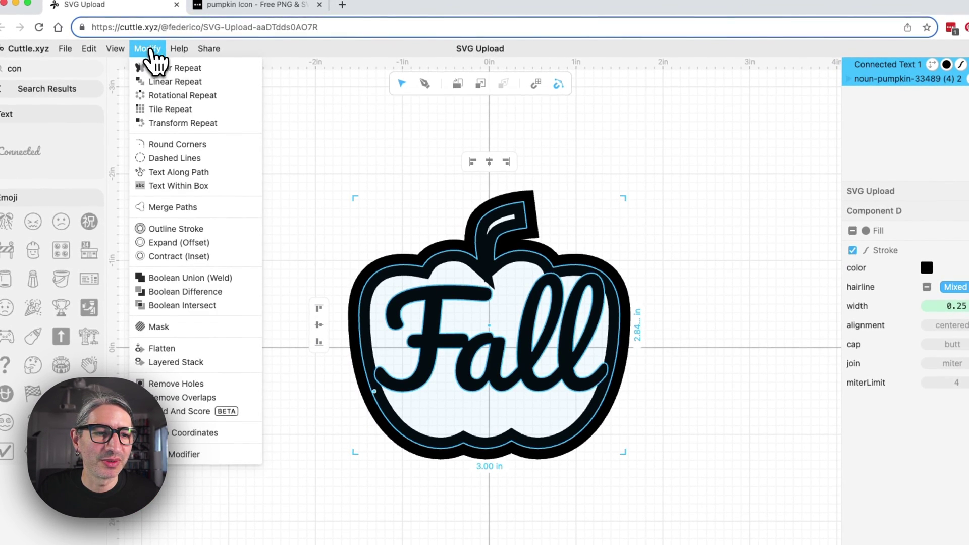
left_click(175, 349)
left_click(194, 327)
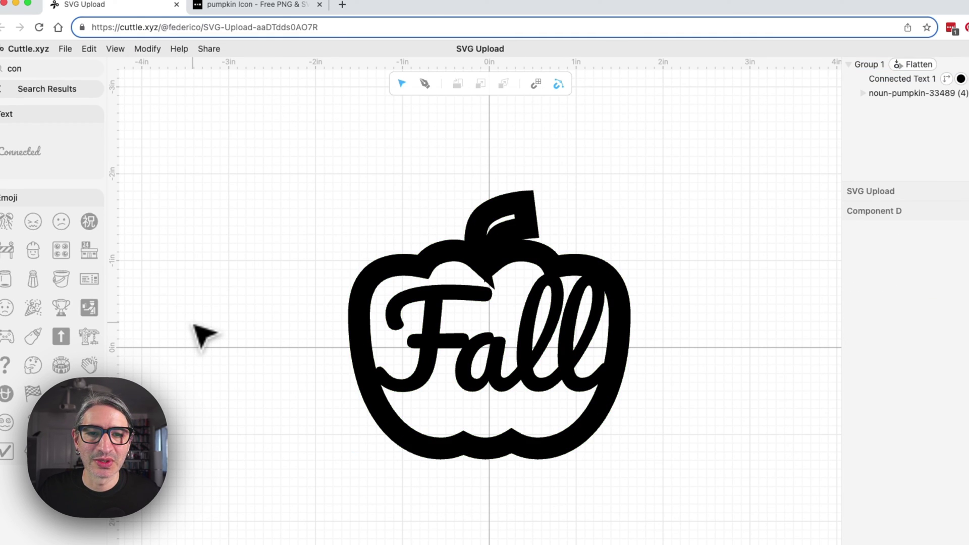
Step: Turn on strokeResult for the flattened Fall pumpkin group to replace its fills with strokes
left_click(526, 253)
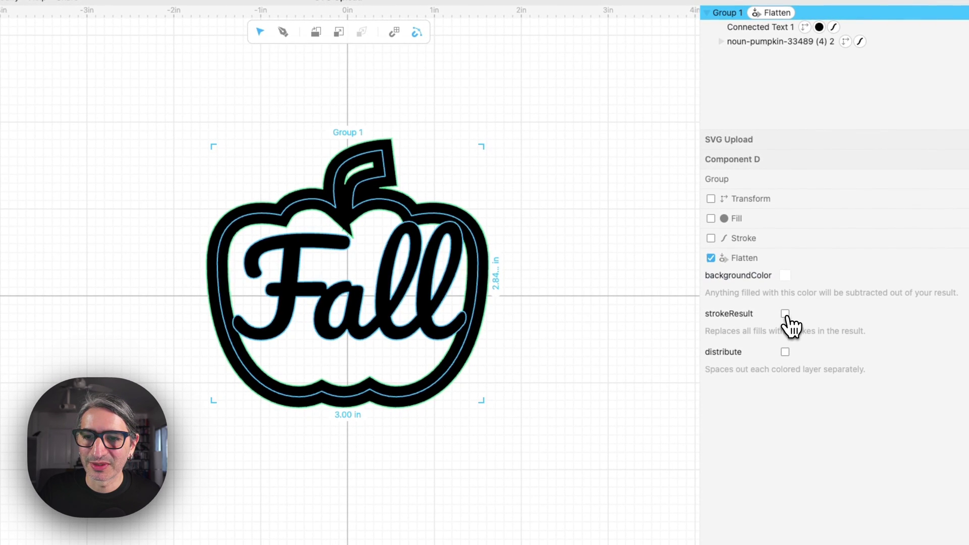
left_click(786, 314)
left_click(545, 326)
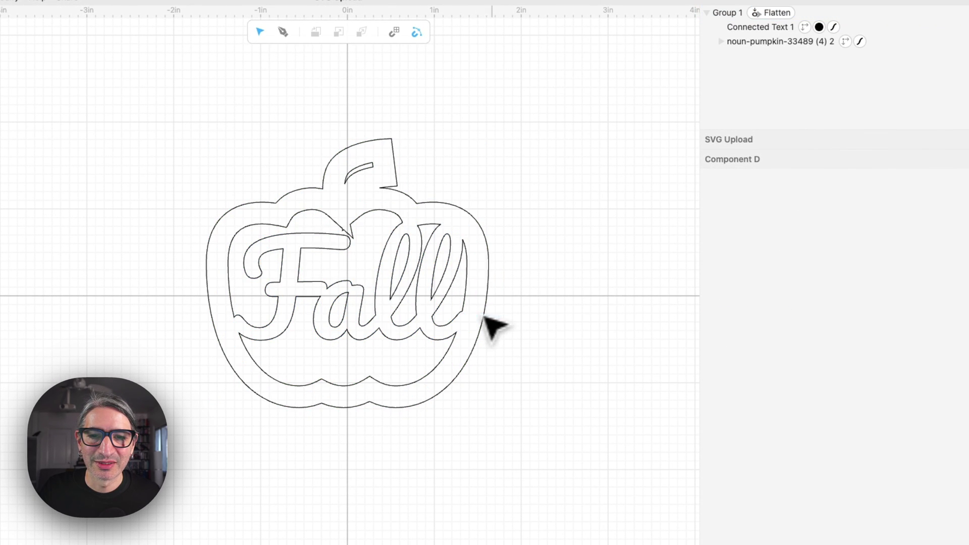
left_click(456, 244)
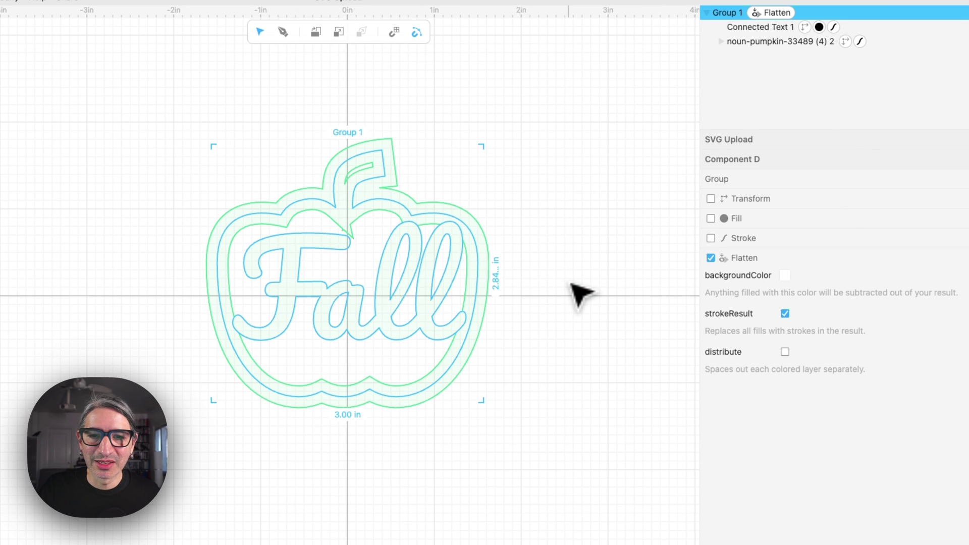
left_click(588, 408)
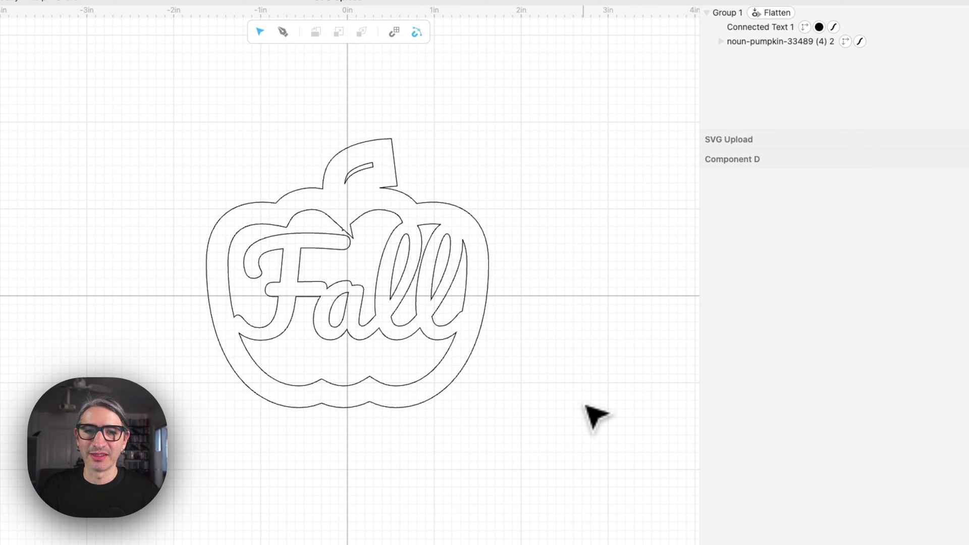